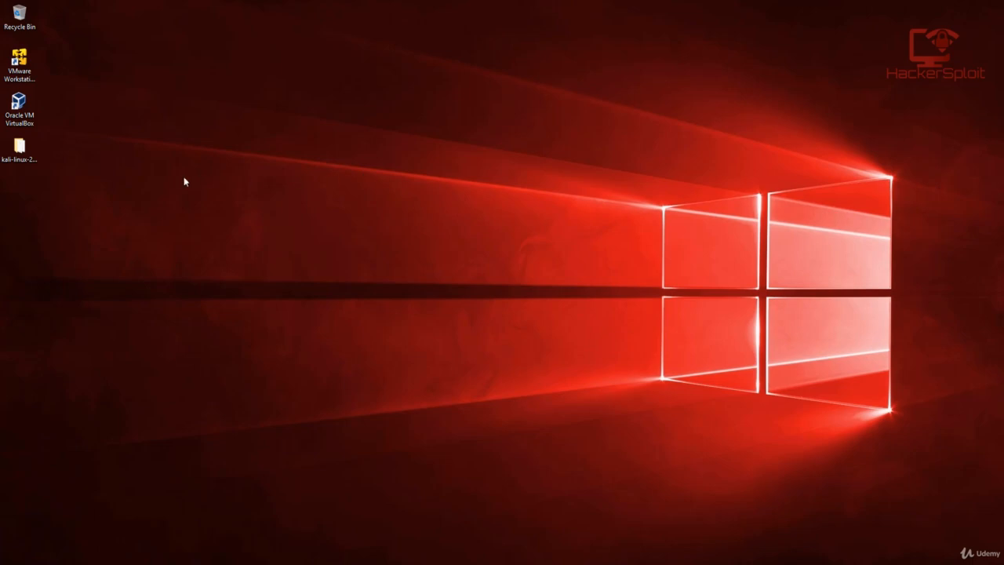
# Step: Launch VMware Workstation 14 Player and maximize its window
pyautogui.click(33, 72)
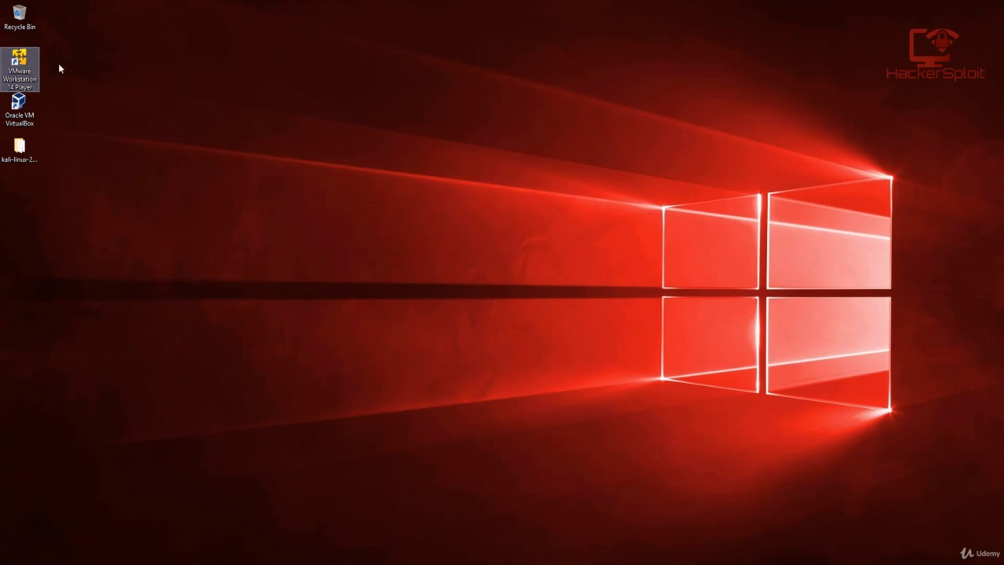
pyautogui.press('super')
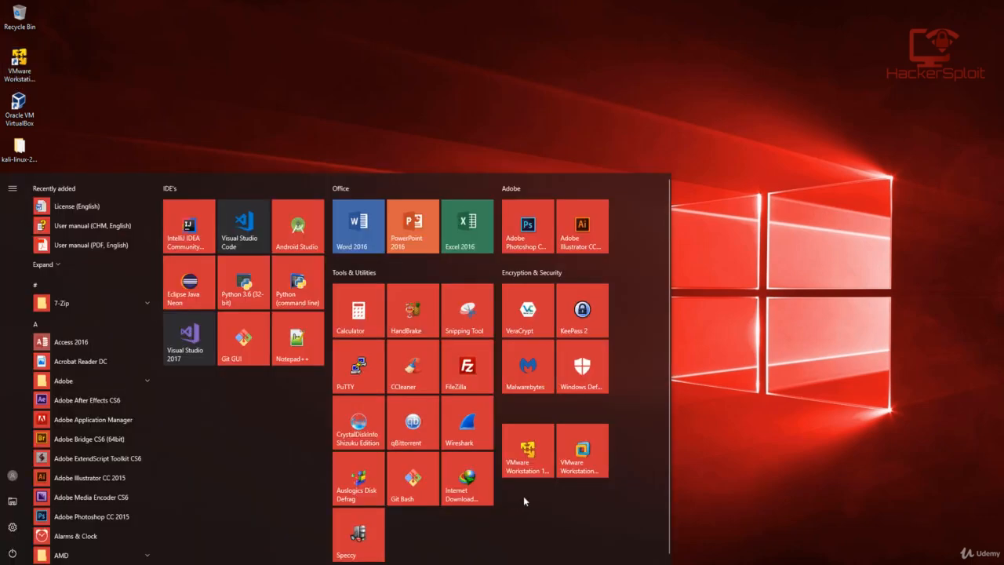
pyautogui.click(758, 182)
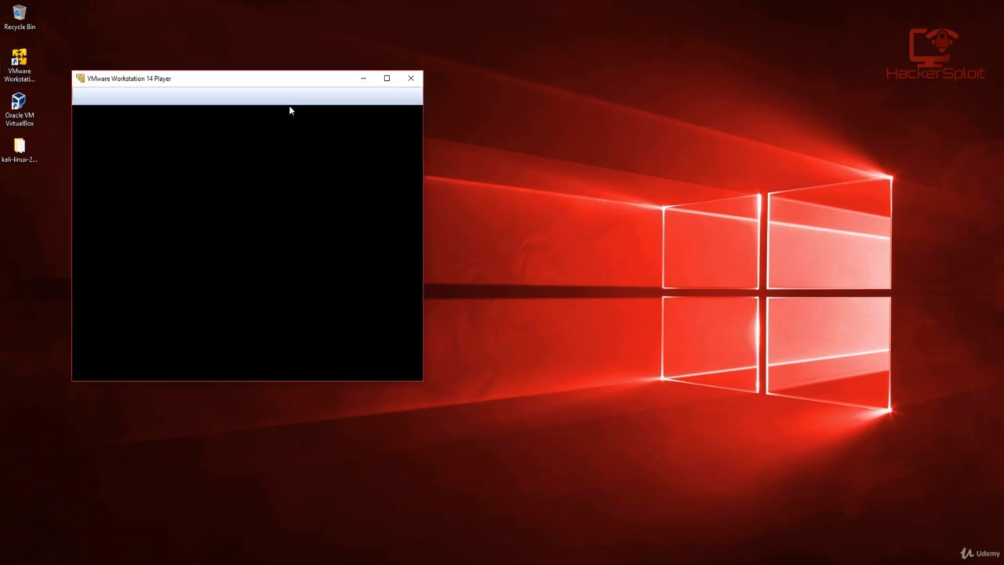
pyautogui.moveTo(312, 83); pyautogui.dragTo(592, 86)
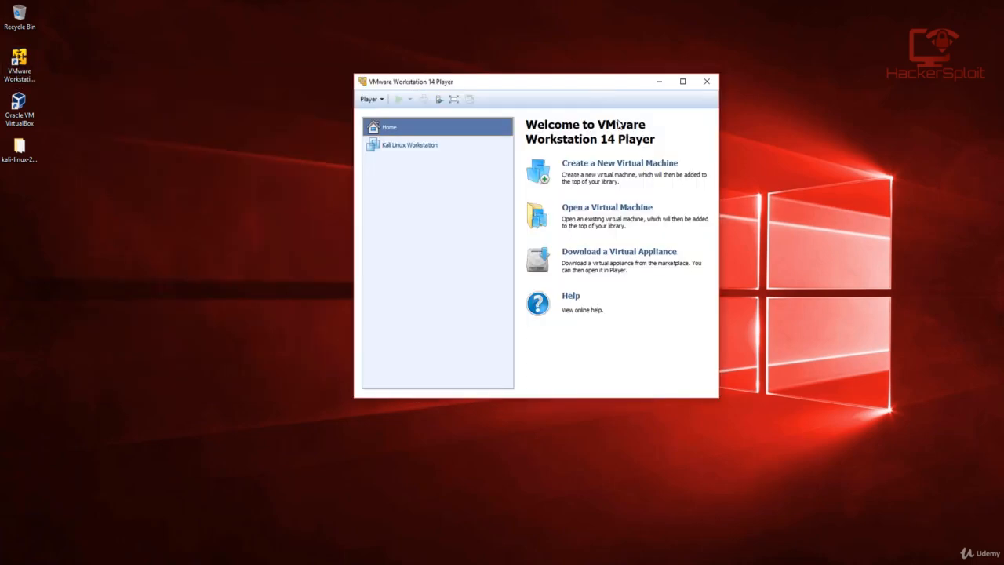
pyautogui.click(693, 84)
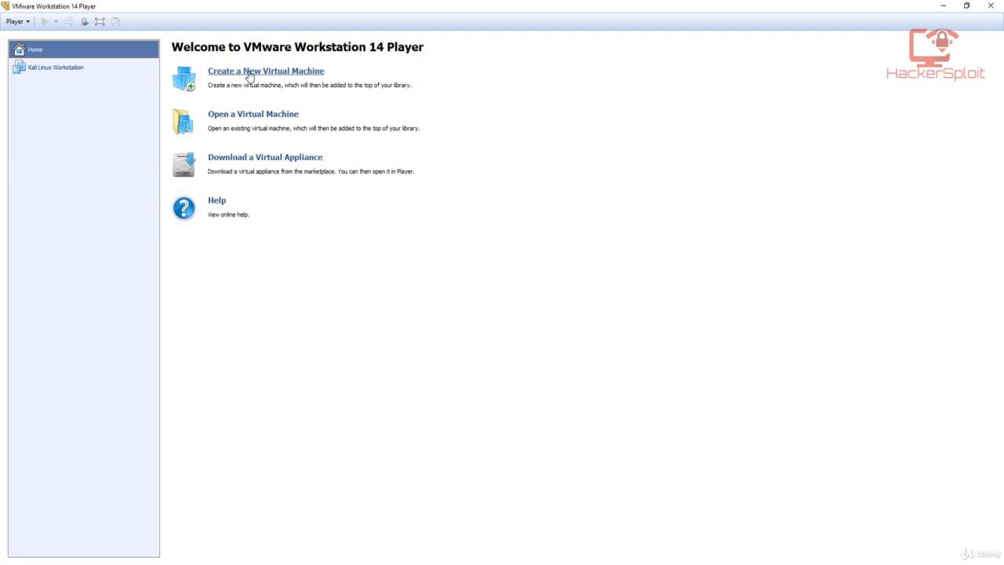
# Step: Start creating a new virtual machine from the kali-linux-2017.3-amd64 ISO image in the Desktop's kali-linux-2017.3-amd64 folder
pyautogui.click(306, 72)
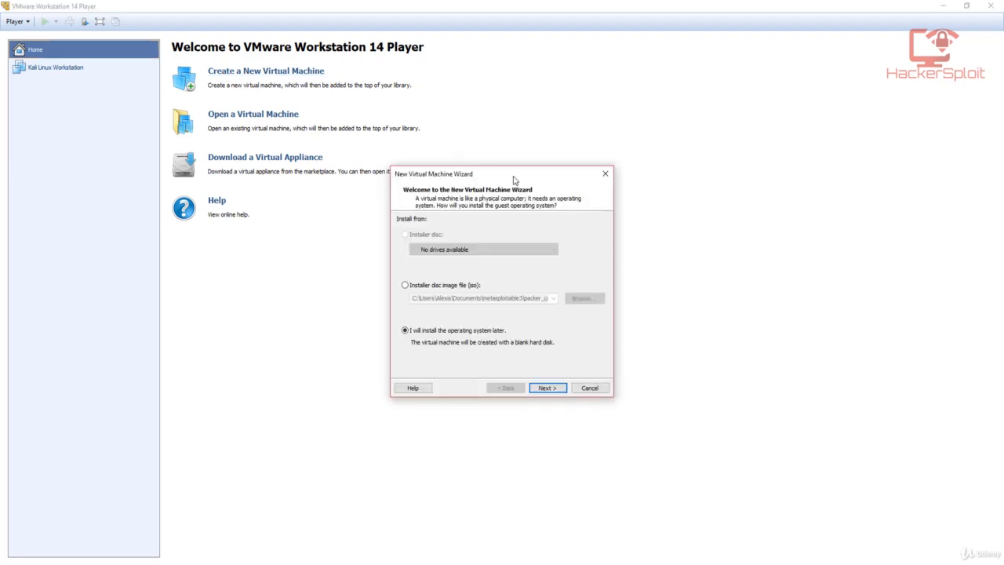
pyautogui.moveTo(511, 173); pyautogui.dragTo(508, 108)
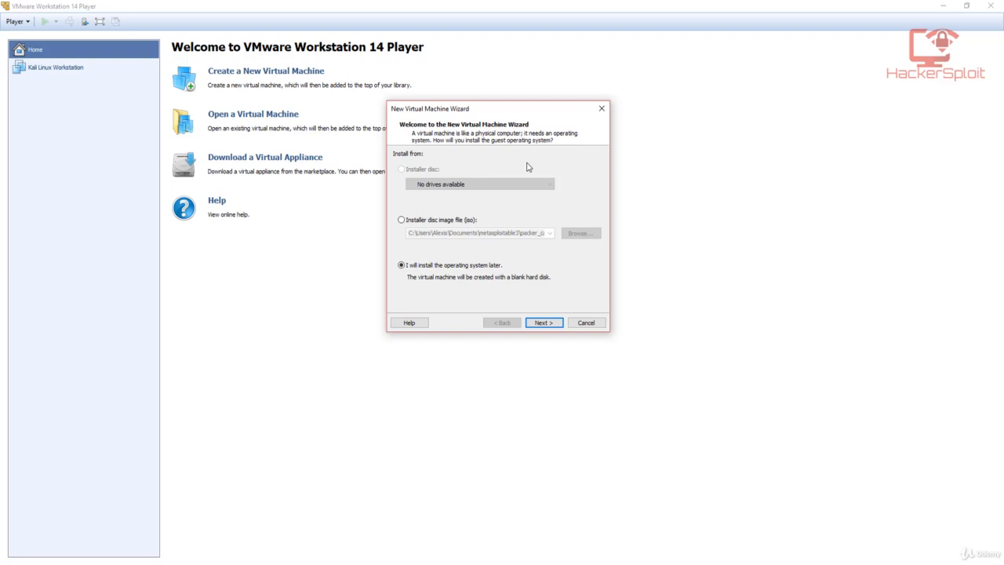
pyautogui.click(445, 223)
pyautogui.click(578, 233)
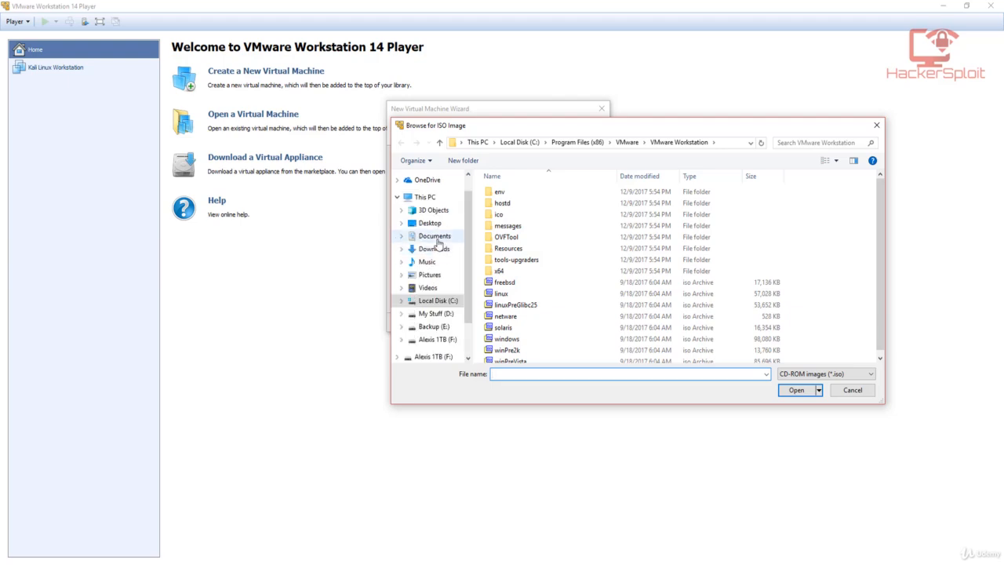
pyautogui.click(431, 223)
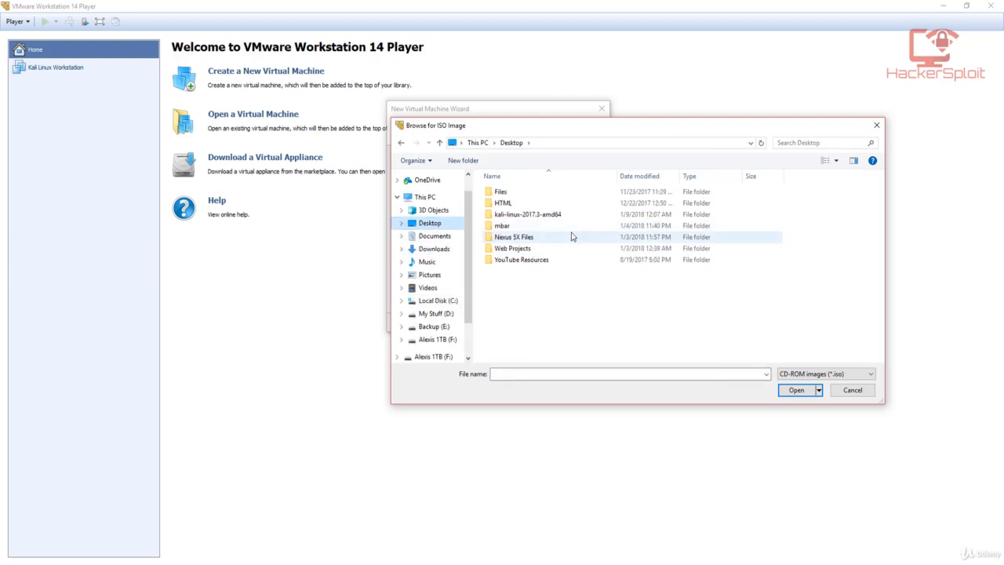
pyautogui.doubleClick(560, 214)
pyautogui.click(557, 195)
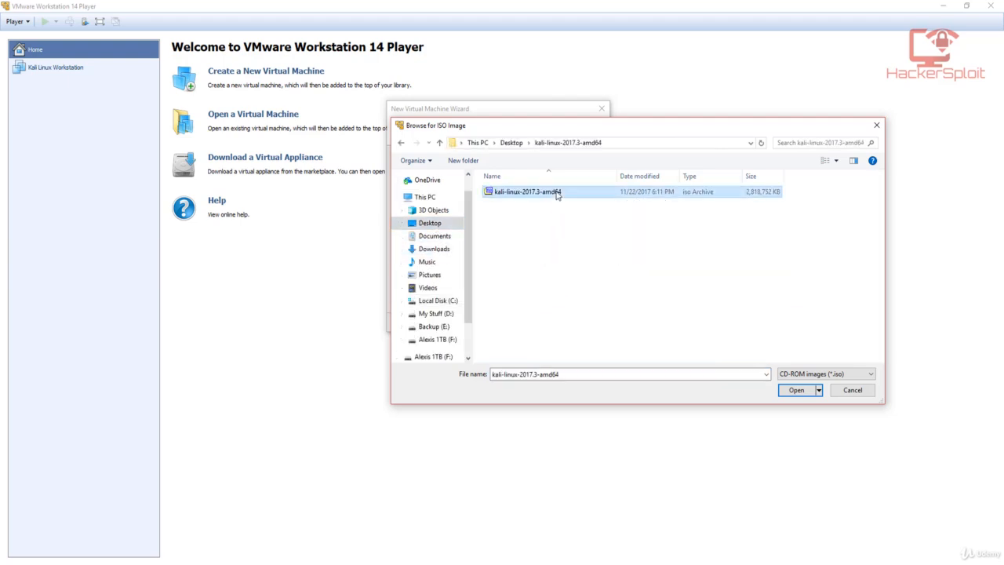
pyautogui.moveTo(604, 130); pyautogui.dragTo(502, 131)
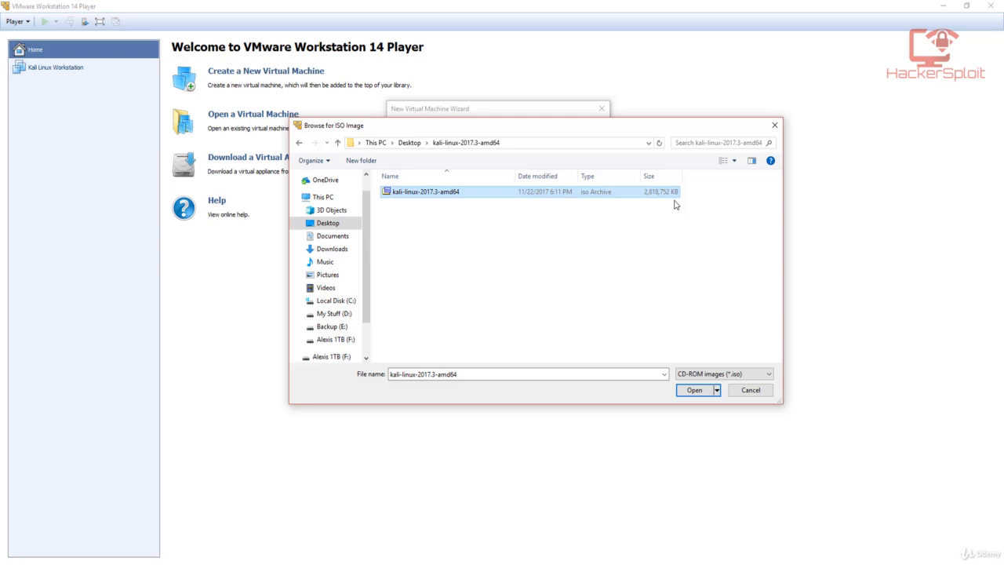
pyautogui.click(703, 393)
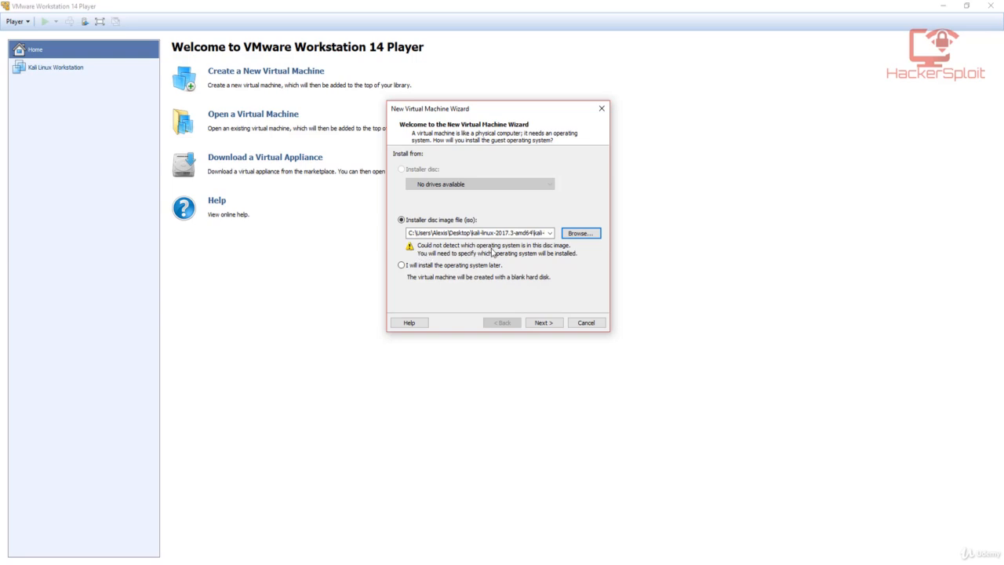
pyautogui.click(552, 325)
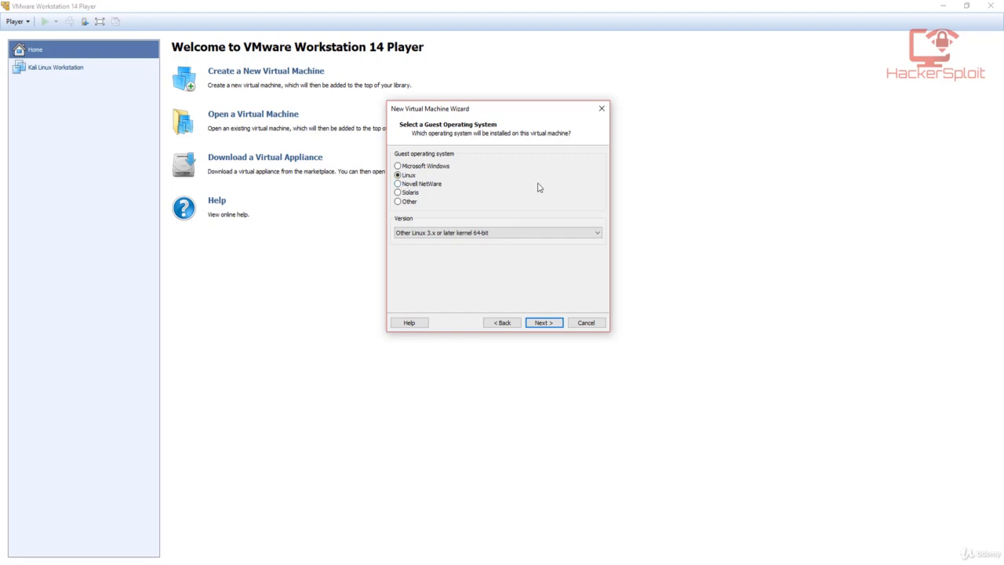
# Step: Set the Linux guest version to Other Linux 3.x or later kernel 64-bit and continue the wizard
pyautogui.click(410, 235)
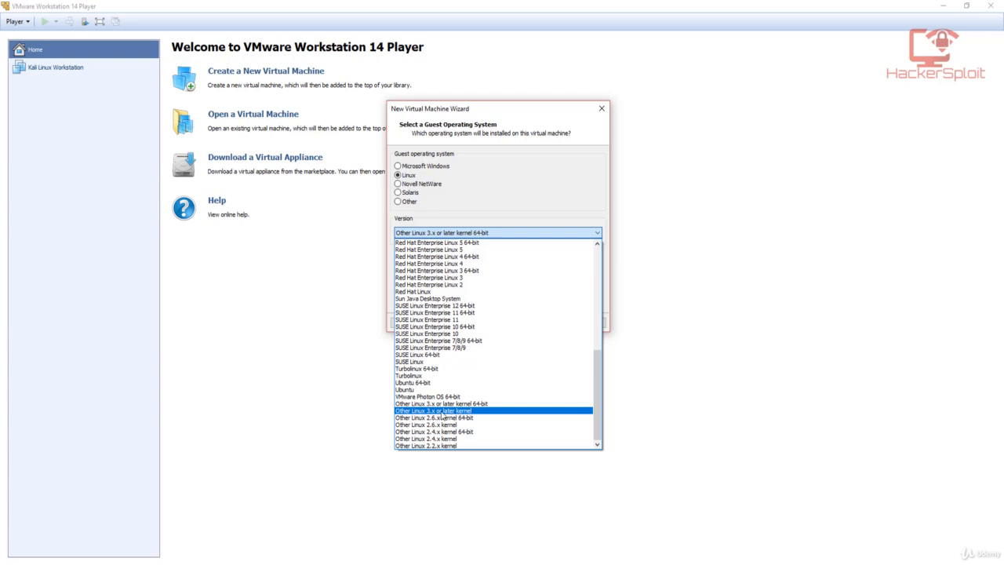
pyautogui.click(475, 405)
pyautogui.click(489, 235)
pyautogui.click(467, 404)
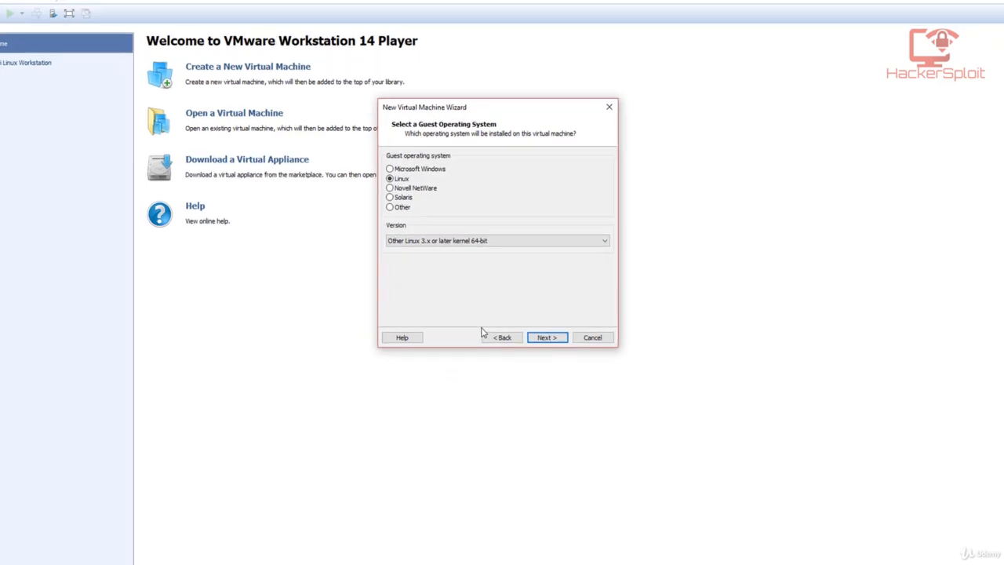
pyautogui.click(598, 444)
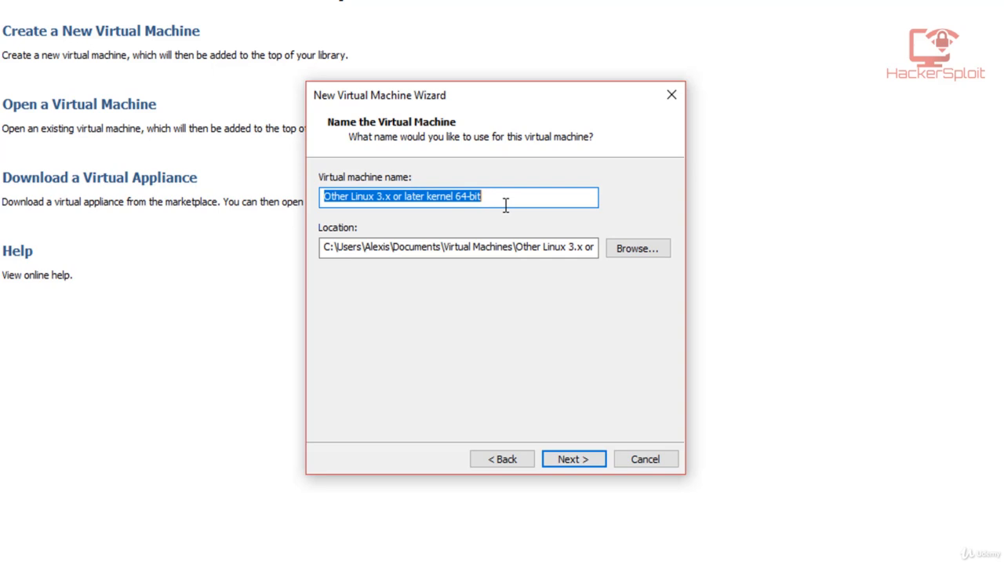
# Step: Name the virtual machine "Kali Linux Mastering Ethical Hacking"
pyautogui.press('BackSpace')
pyautogui.write('Kali')
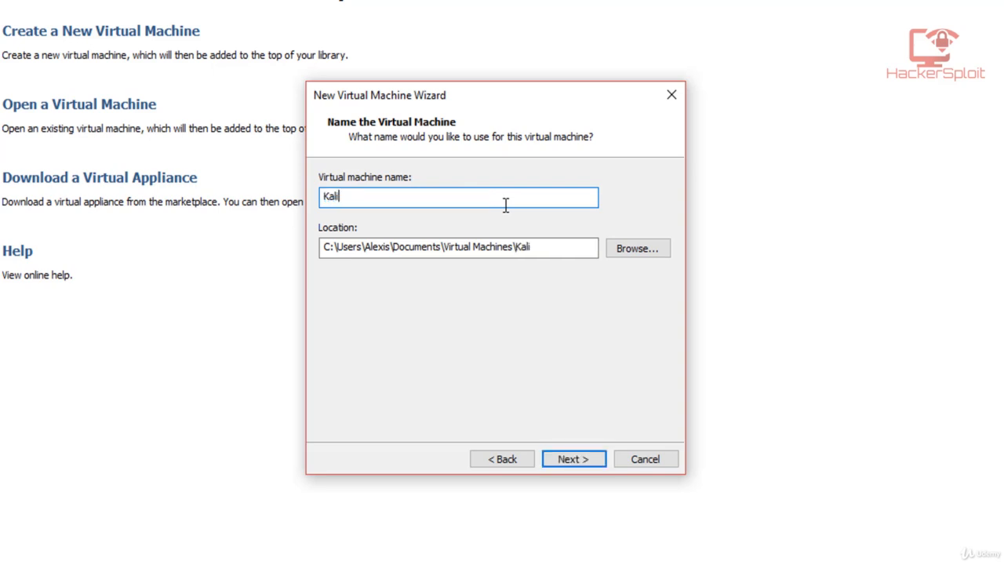
pyautogui.write(' Linux Mast')
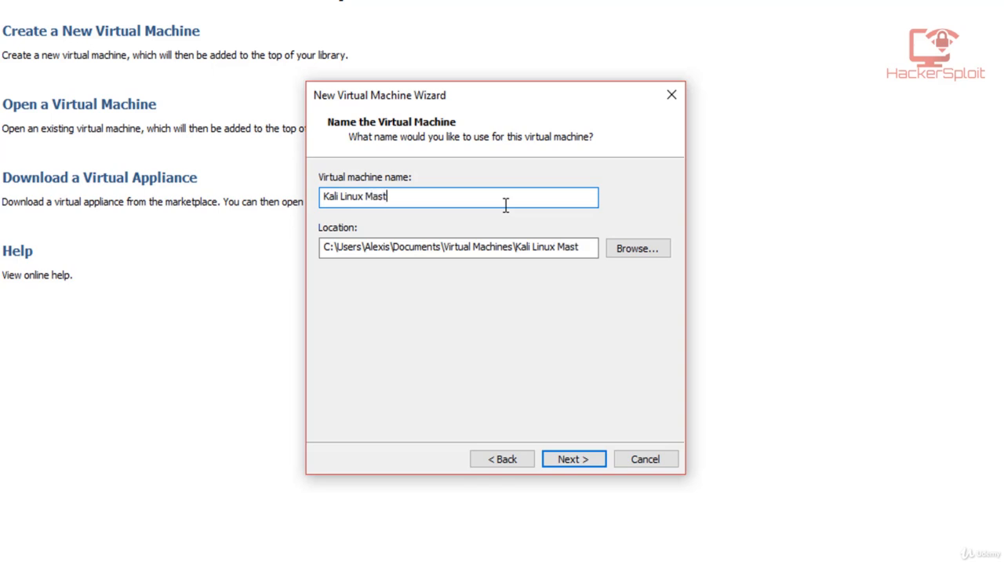
pyautogui.write('ering Ethical hacking')
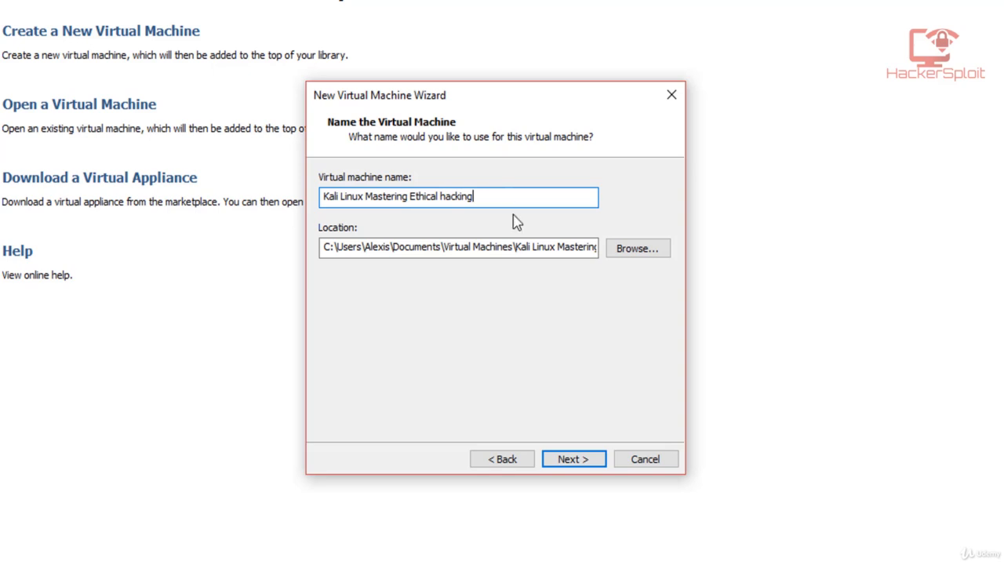
pyautogui.click(446, 197)
pyautogui.press('BackSpace')
pyautogui.write('GH')
pyautogui.press('BackSpace')
pyautogui.press('BackSpace')
pyautogui.write('H')
# Step: Browse for the virtual machine location and select the Virtual OS folder on the My Stuff (D:) drive
pyautogui.click(649, 252)
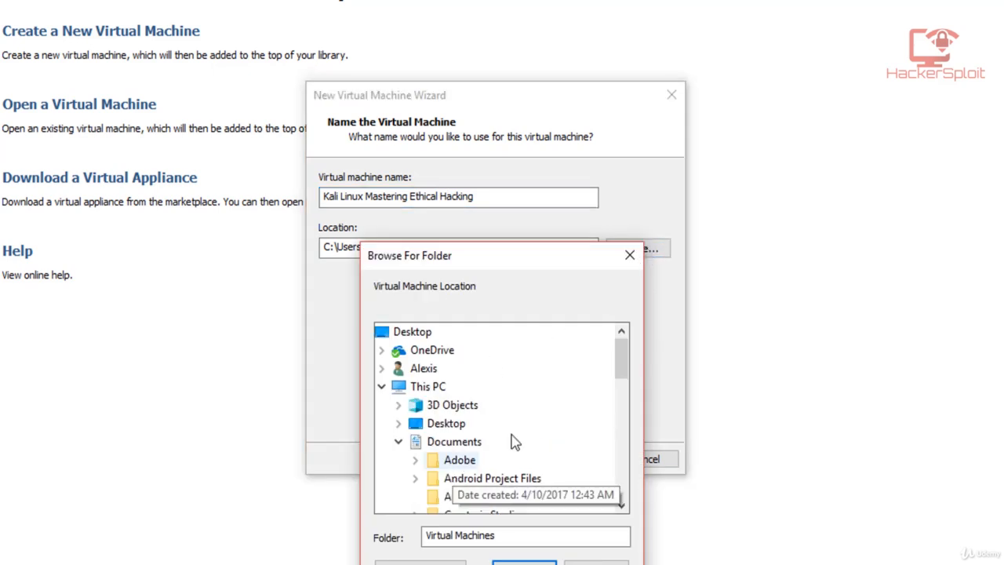
pyautogui.scroll(-8, 517, 435)
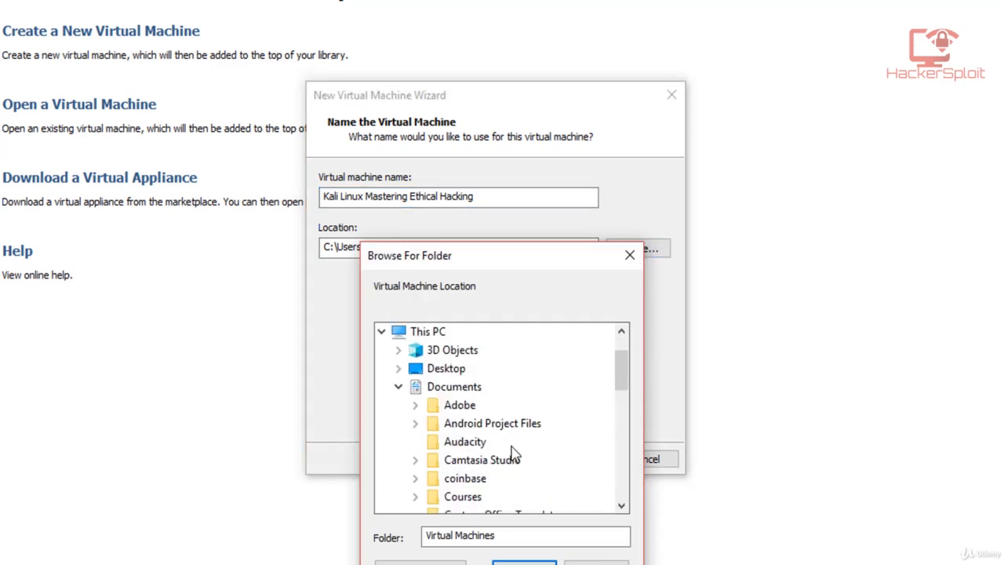
pyautogui.scroll(-1, 513, 435)
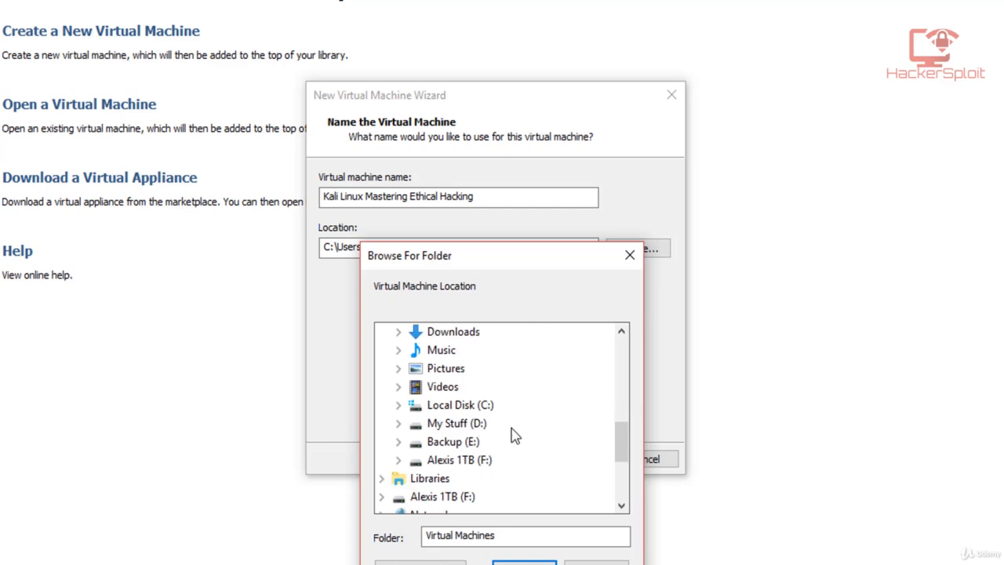
pyautogui.doubleClick(457, 423)
pyautogui.scroll(-2, 463, 421)
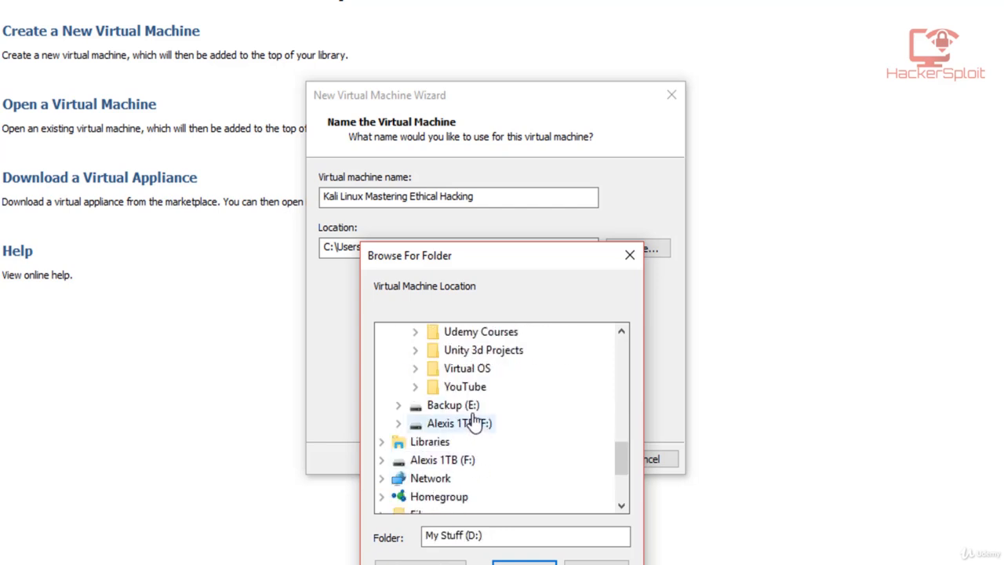
pyautogui.click(471, 370)
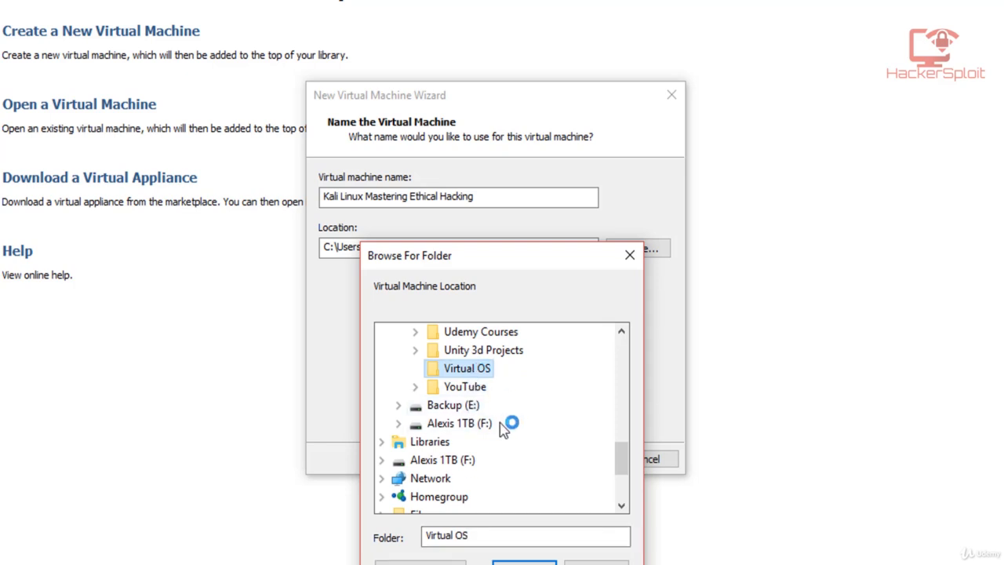
# Step: Create a subfolder named "Kali Linux Hacking" in Virtual OS and accept it as the virtual machine's location
pyautogui.click(419, 562)
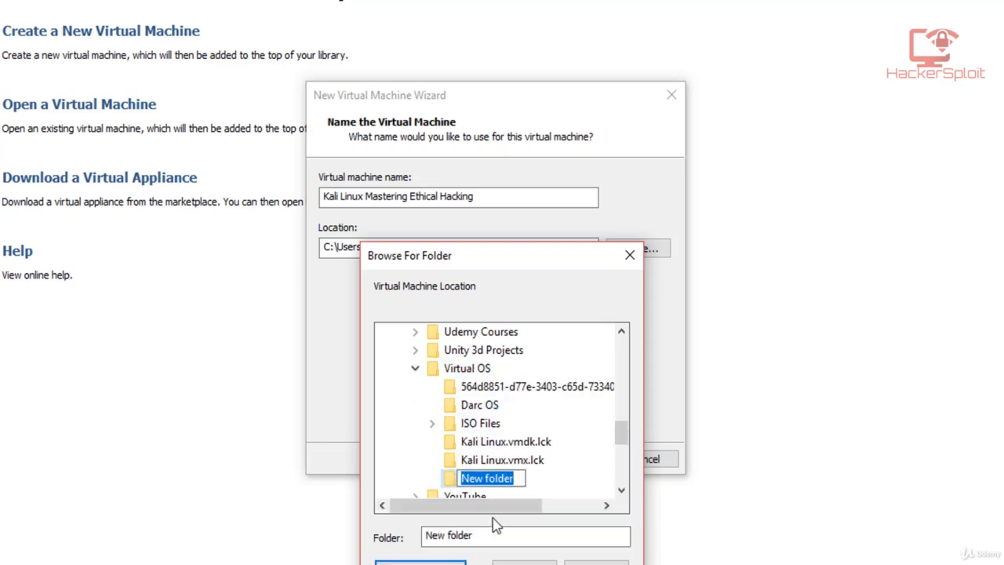
pyautogui.press('BackSpace')
pyautogui.write('Kali Li')
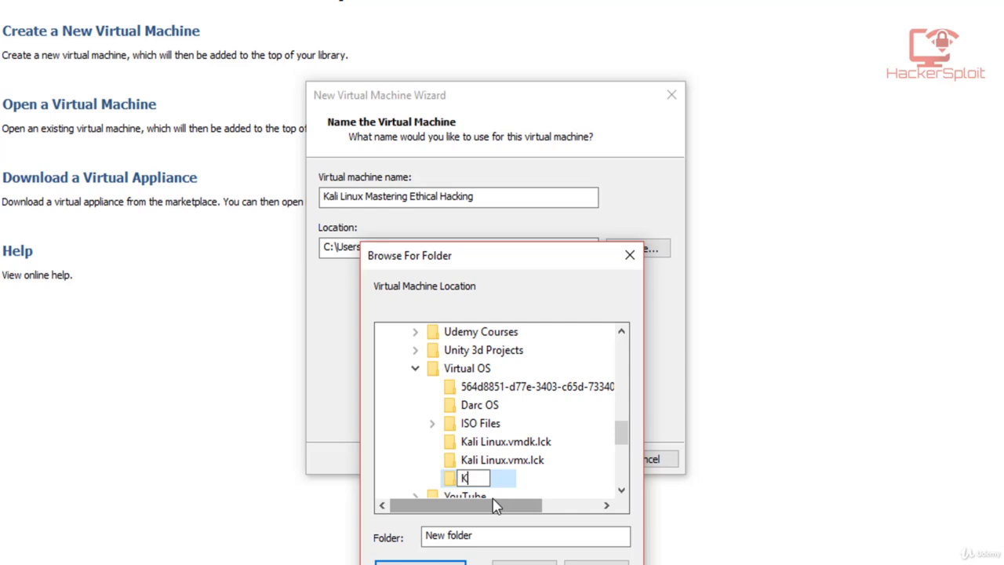
pyautogui.write('x VM')
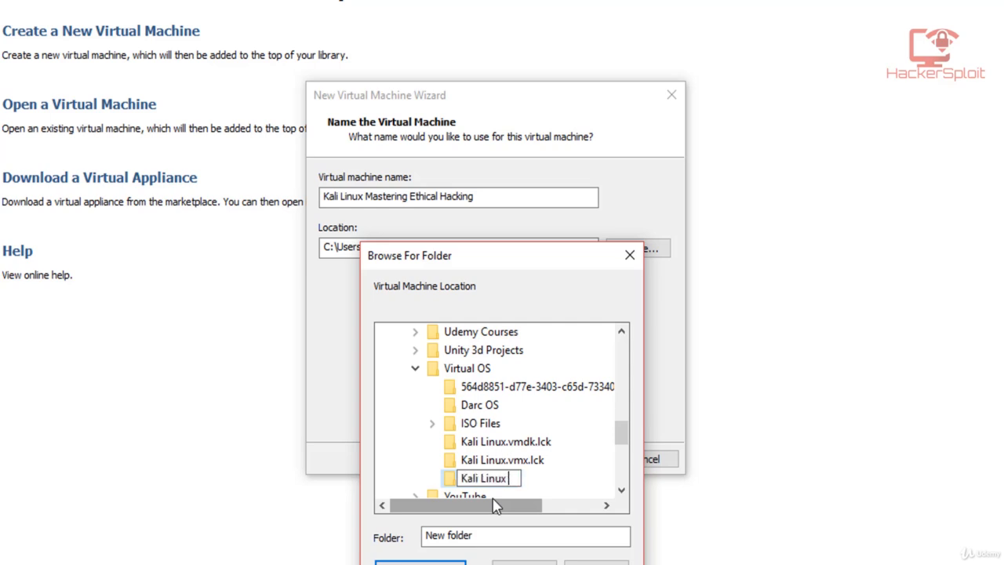
pyautogui.press('BackSpace')
pyautogui.press('BackSpace')
pyautogui.write('Hacking')
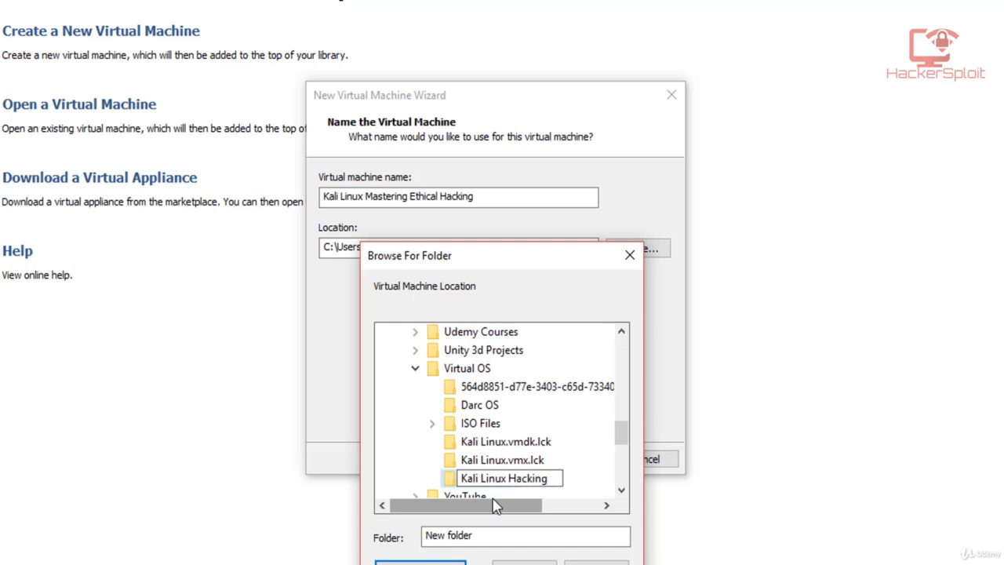
pyautogui.press('Return')
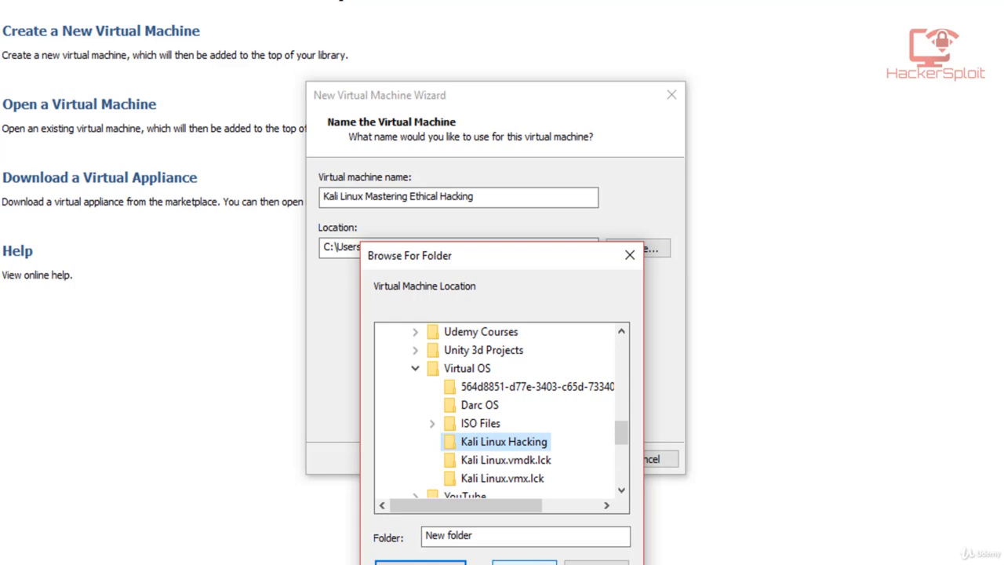
pyautogui.click(538, 560)
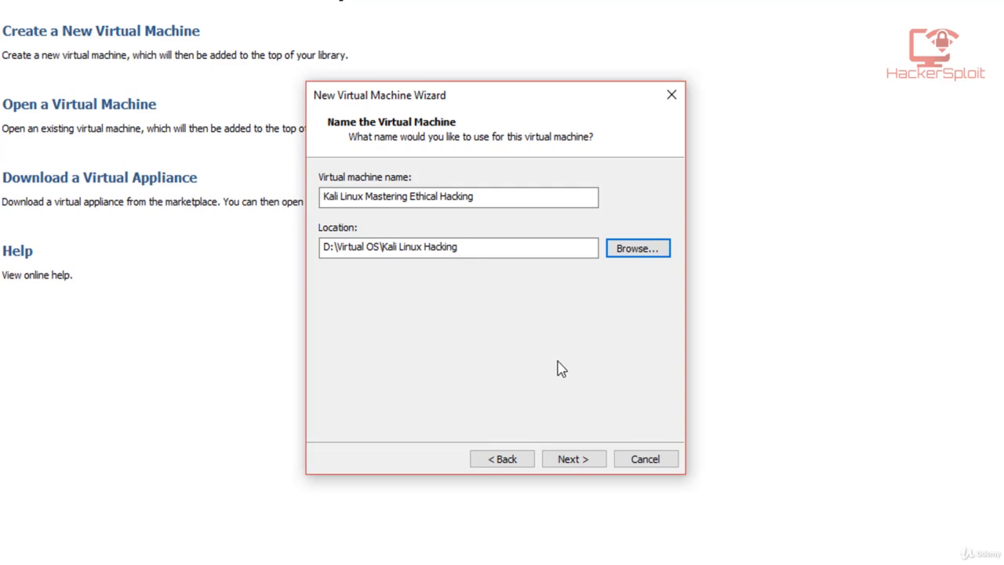
pyautogui.click(582, 466)
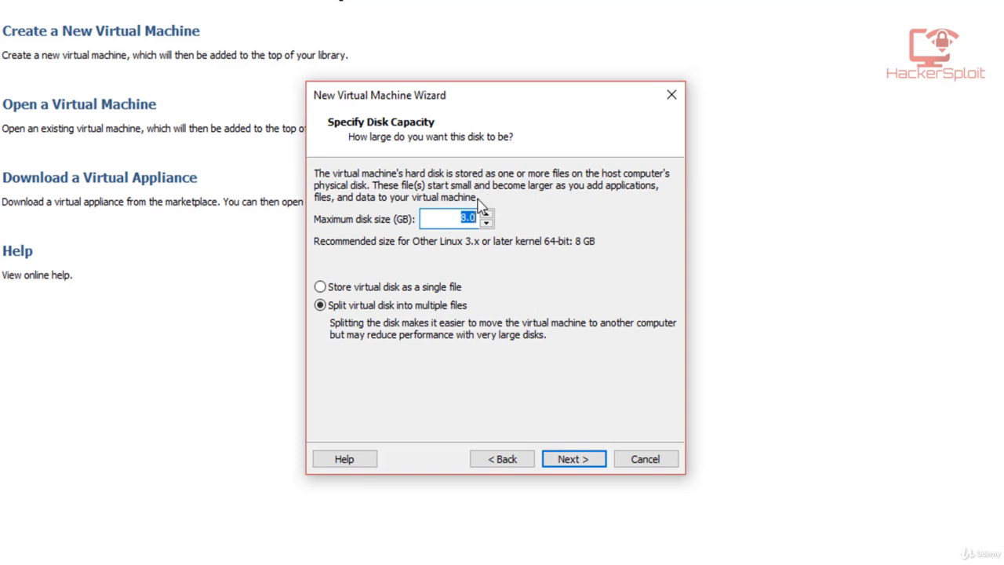
# Step: Set the maximum disk size to 20 GB, stored as a single file, and continue the wizard
pyautogui.click(463, 218)
pyautogui.press('Right')
pyautogui.press('BackSpace')
pyautogui.write('20')
pyautogui.click(459, 287)
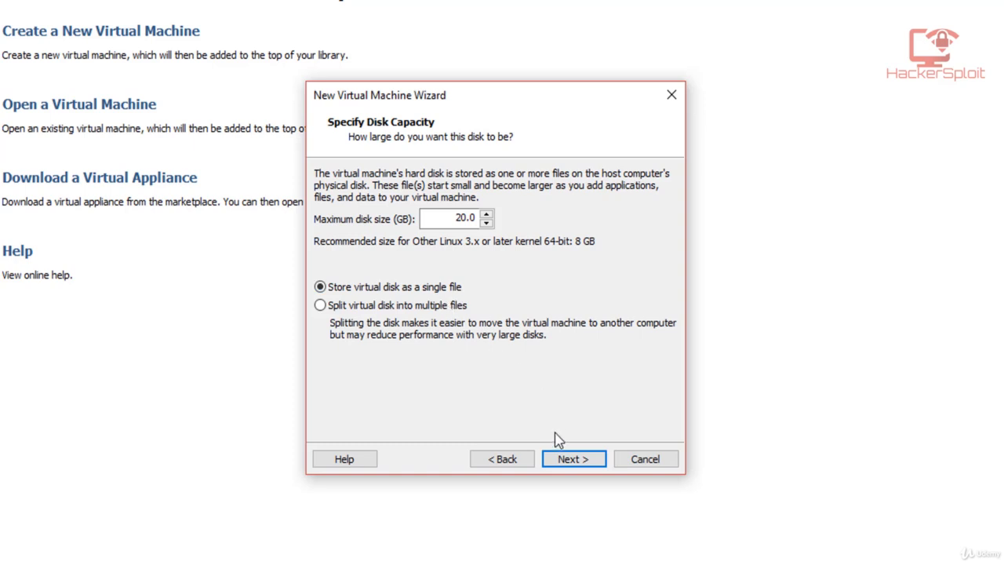
pyautogui.click(562, 461)
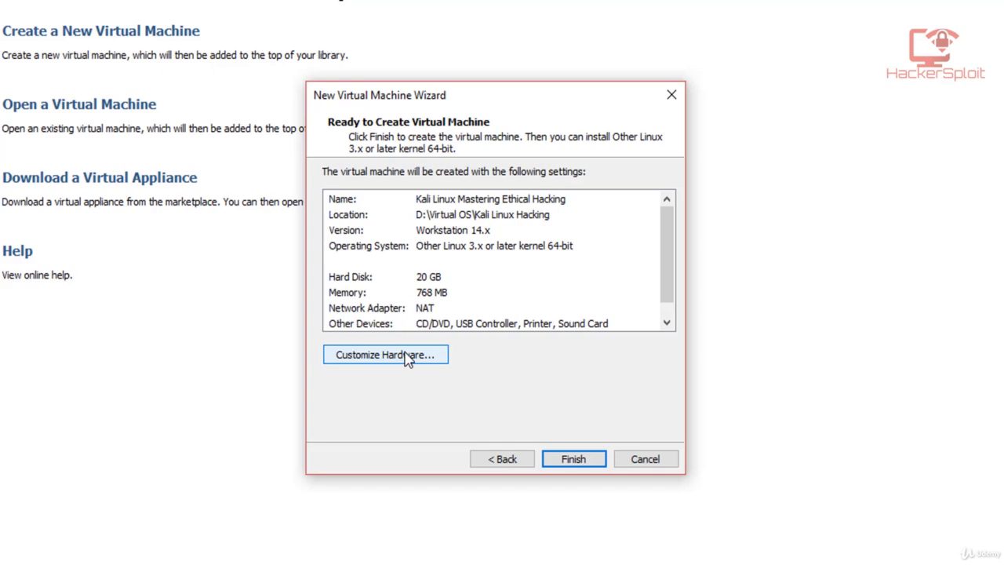
# Step: Customize the virtual machine's hardware by setting its memory to 1024 MB
pyautogui.click(406, 358)
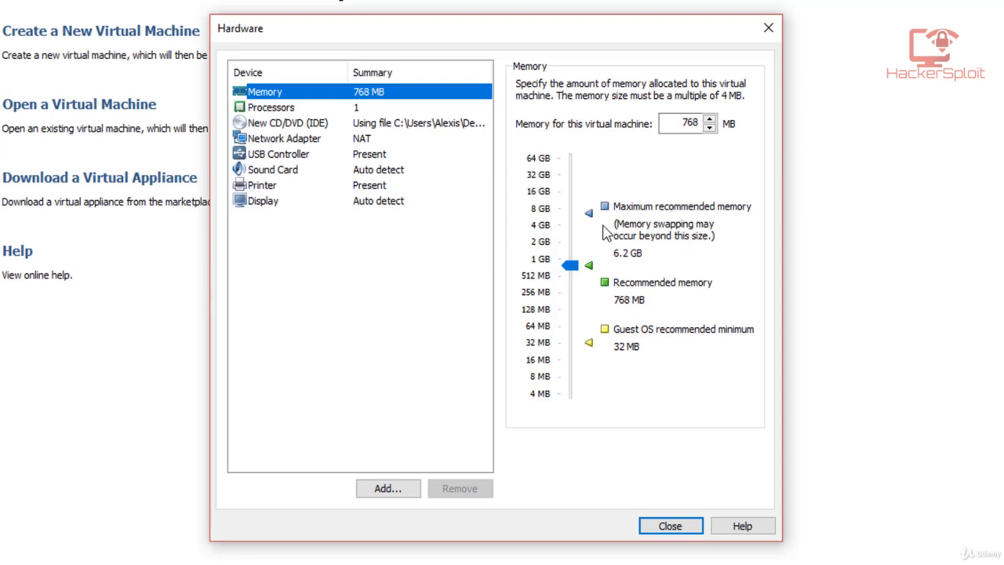
pyautogui.click(544, 265)
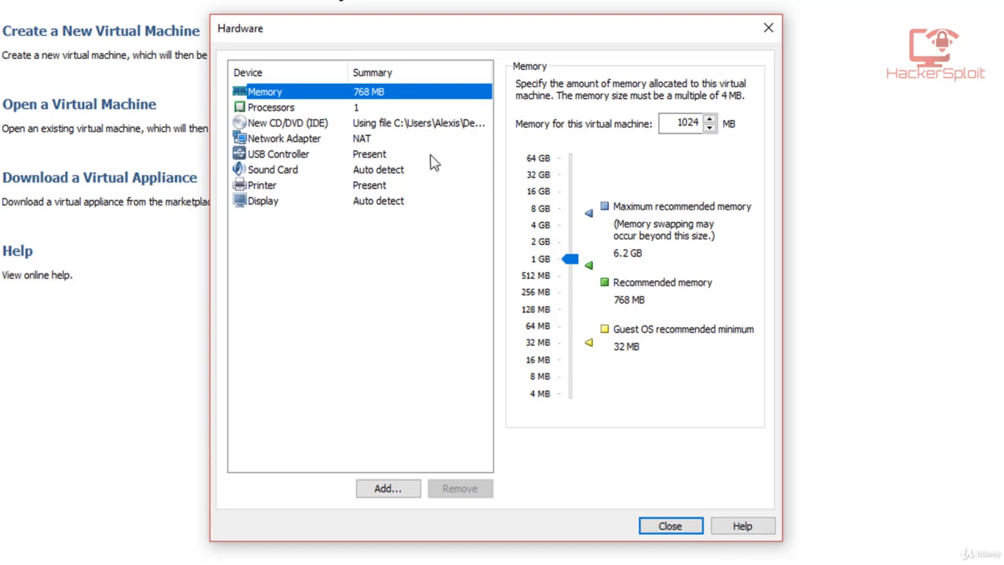
# Step: Set the virtual machine's number of processor cores to 2
pyautogui.click(312, 114)
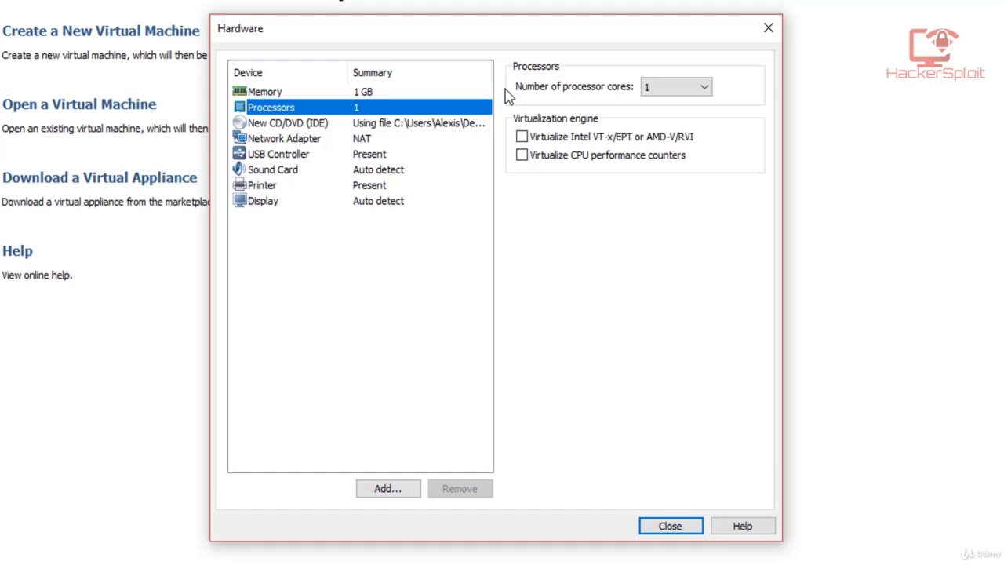
pyautogui.click(672, 100)
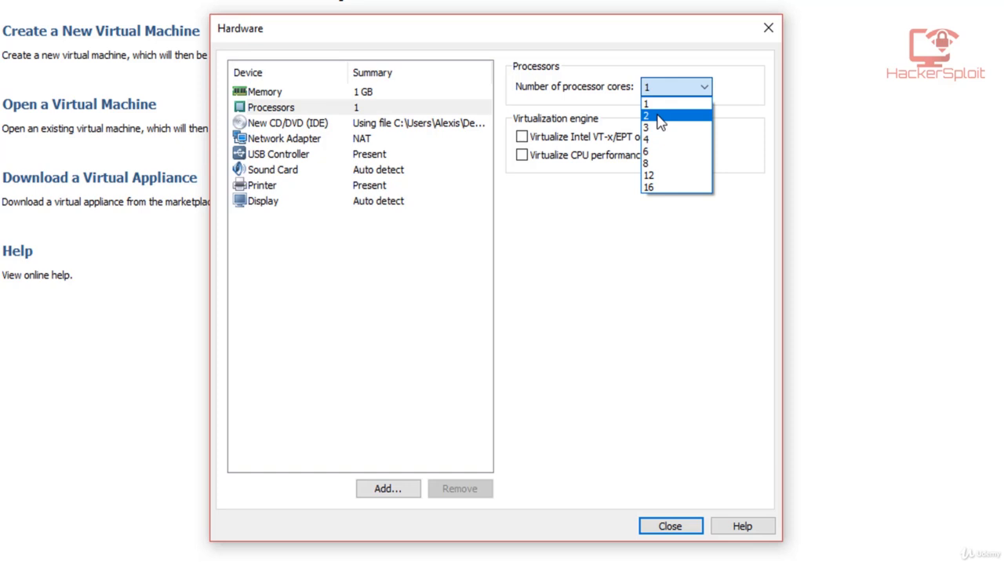
pyautogui.click(661, 117)
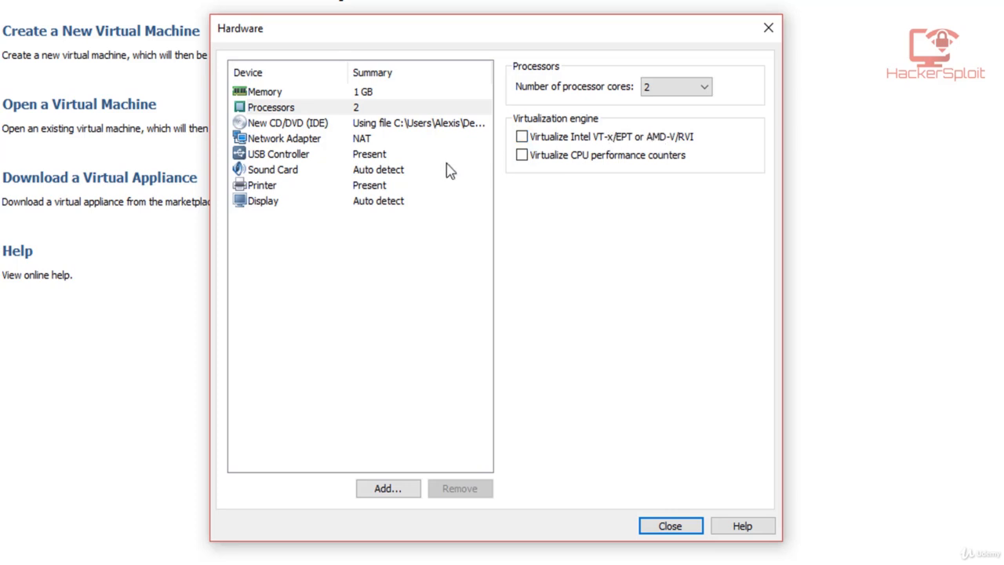
# Step: Set the network adapter to a bridged connection and enable replication of the physical network connection state
pyautogui.click(330, 141)
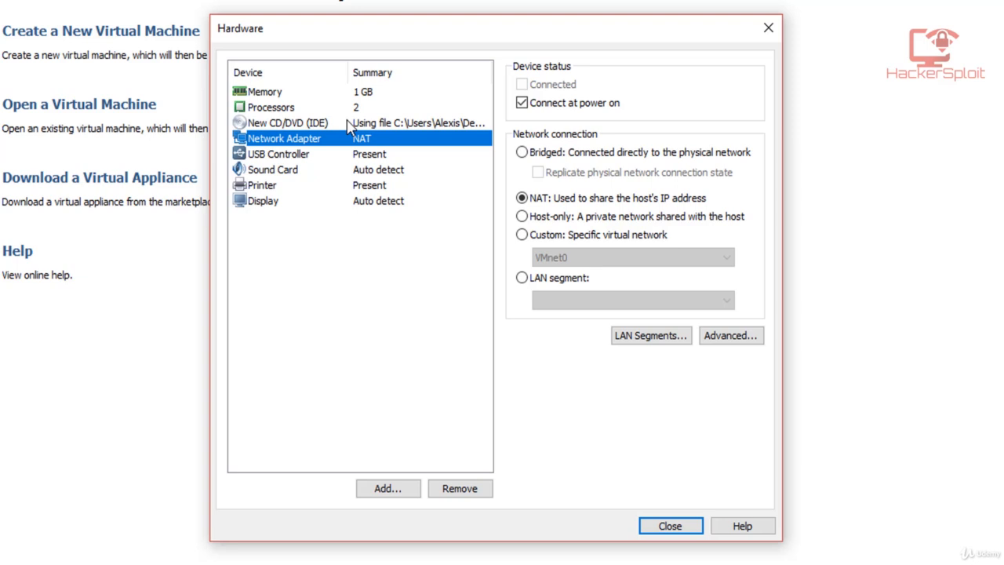
pyautogui.click(576, 156)
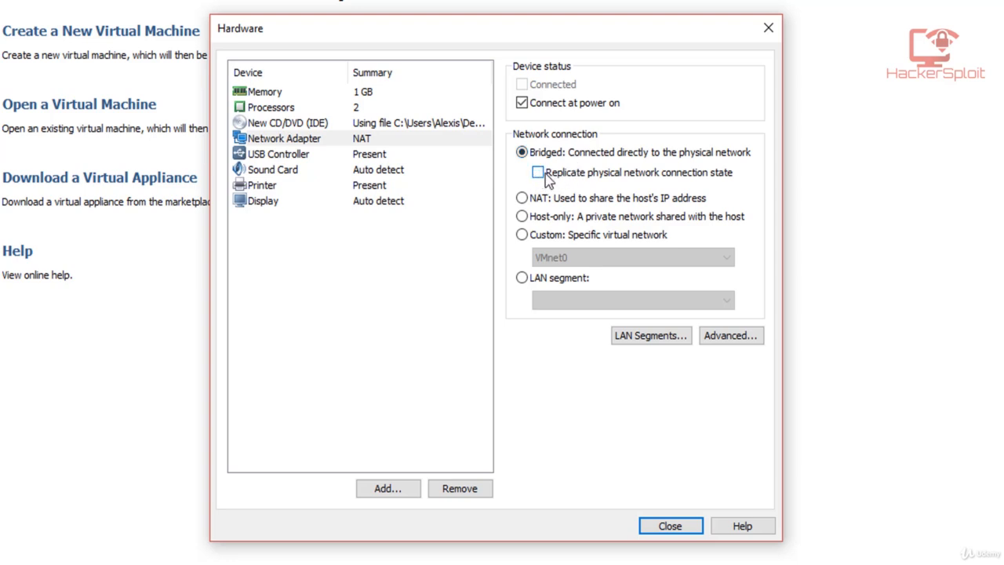
pyautogui.click(686, 178)
# Step: Enable 3D graphics acceleration for the display with 768 MB (recommended) of graphics memory and close the hardware settings
pyautogui.click(366, 204)
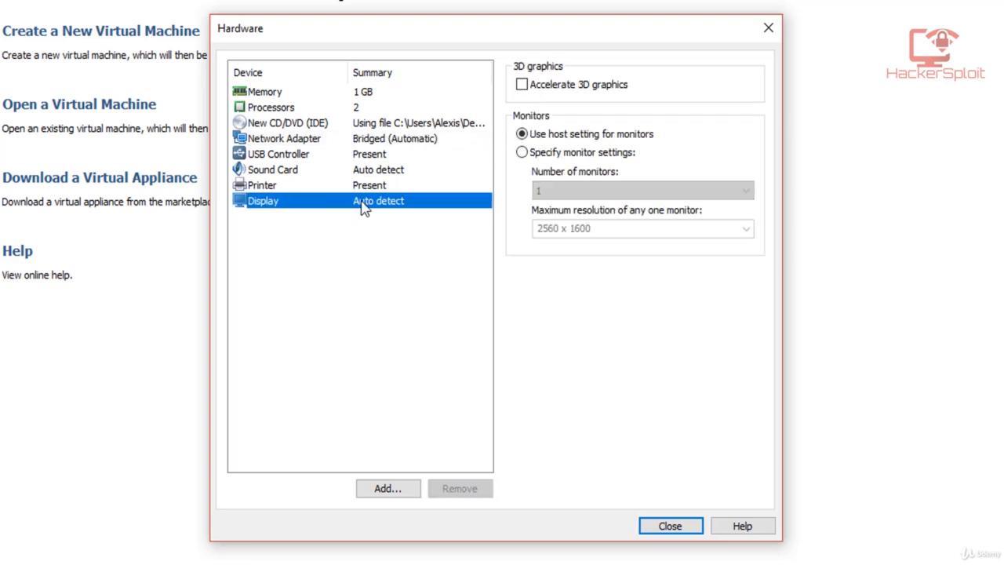
pyautogui.click(535, 88)
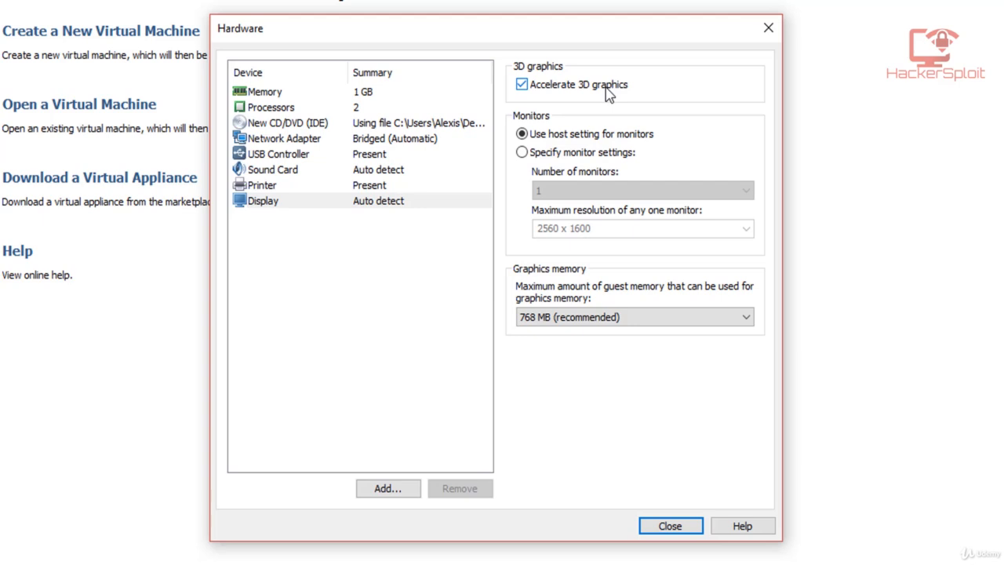
pyautogui.click(570, 325)
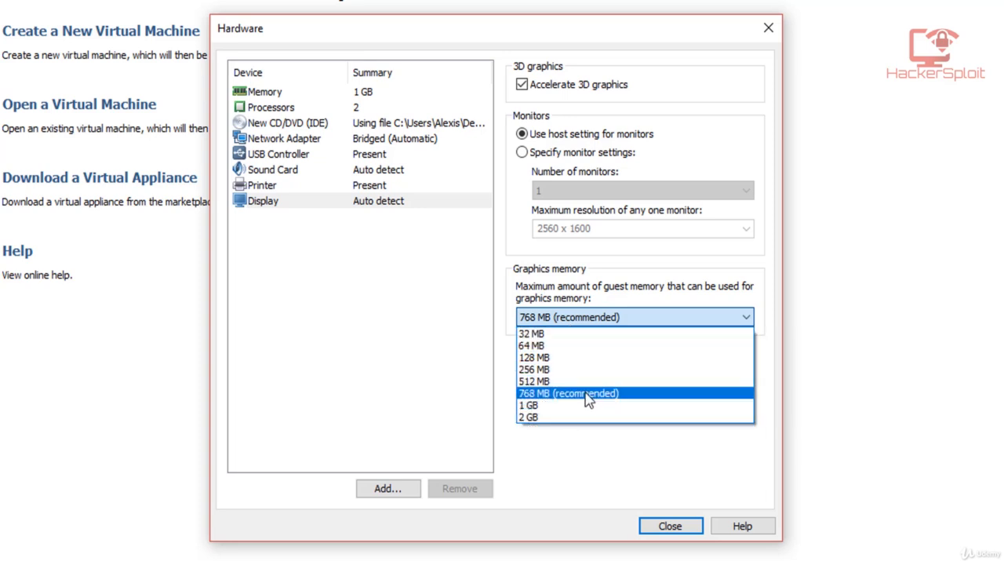
pyautogui.click(562, 392)
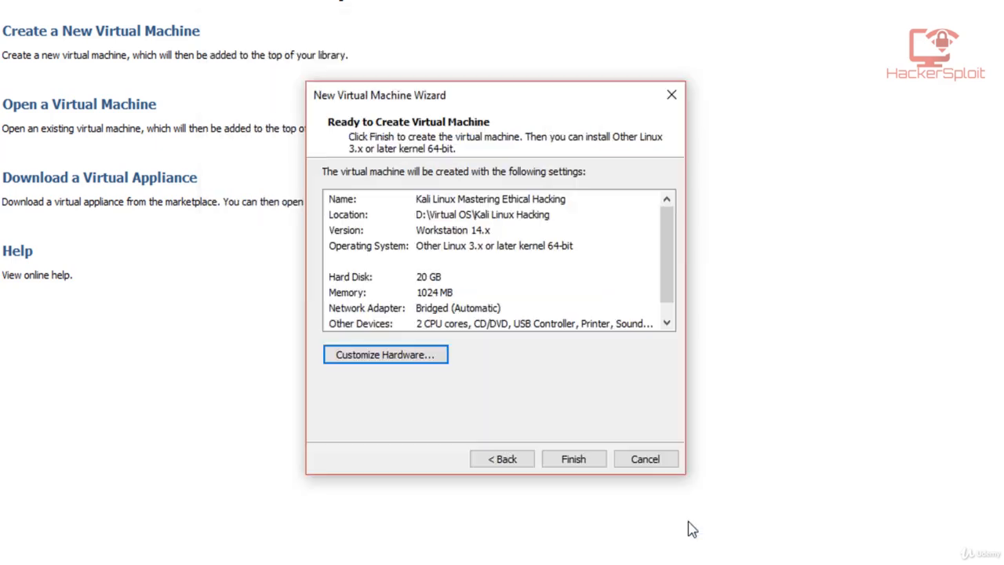
pyautogui.click(687, 518)
# Step: Finish creating the virtual machine and start Kali Linux Mastering Ethical Hacking
pyautogui.click(579, 461)
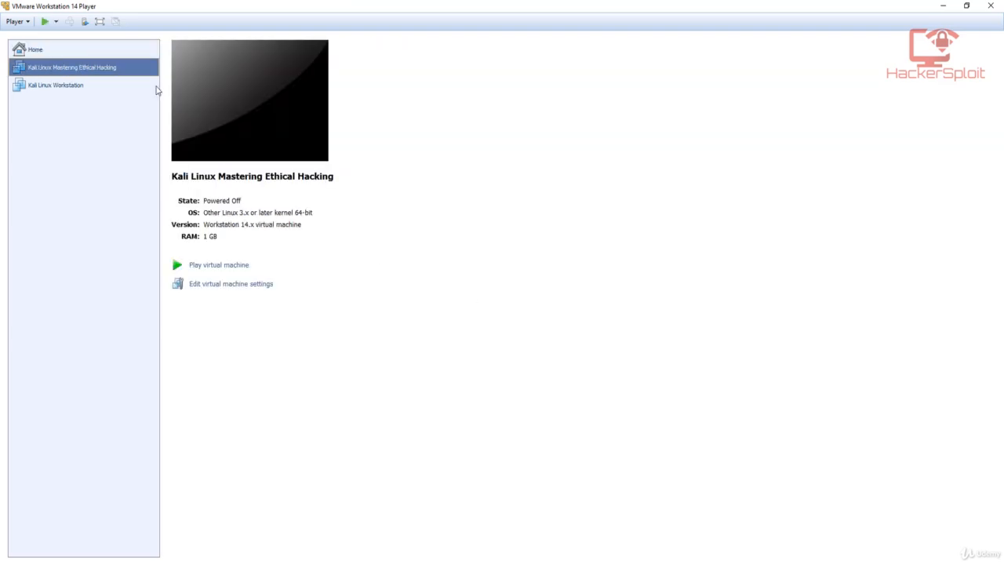
pyautogui.click(102, 85)
pyautogui.click(111, 70)
pyautogui.click(224, 267)
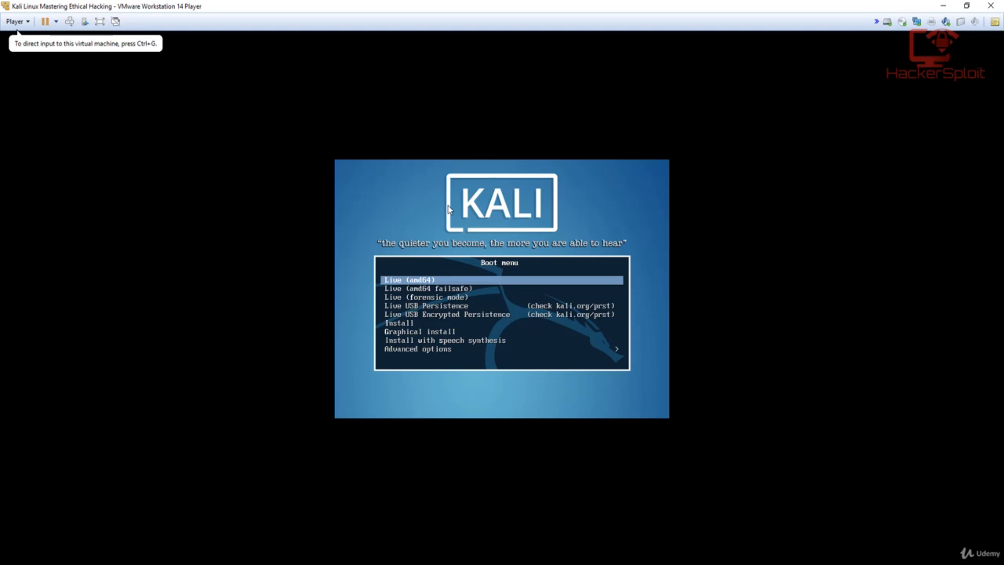
# Step: Direct input to the virtual machine and start the Graphical install from the Kali boot menu
pyautogui.click(412, 213)
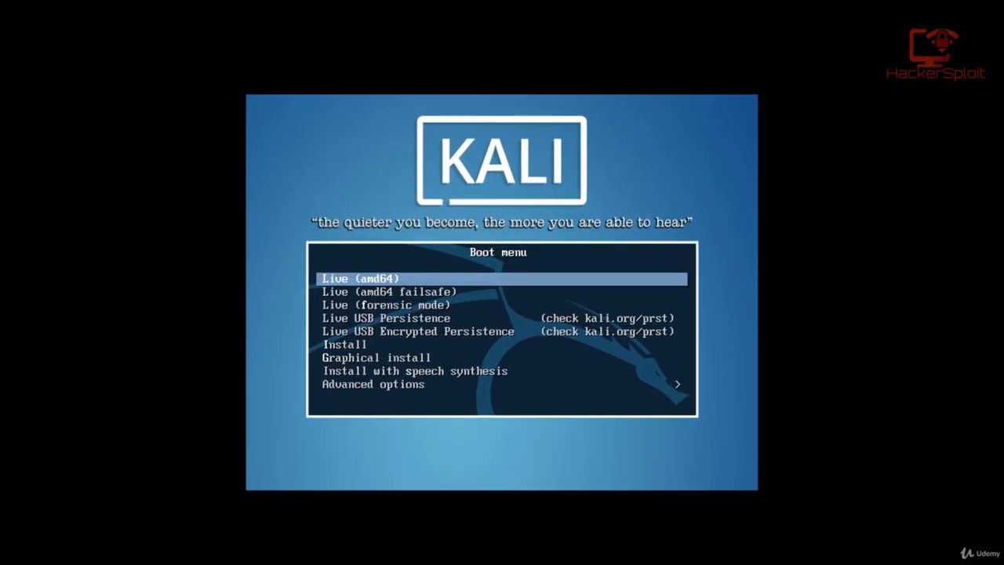
pyautogui.press('Down')
pyautogui.press('Down')
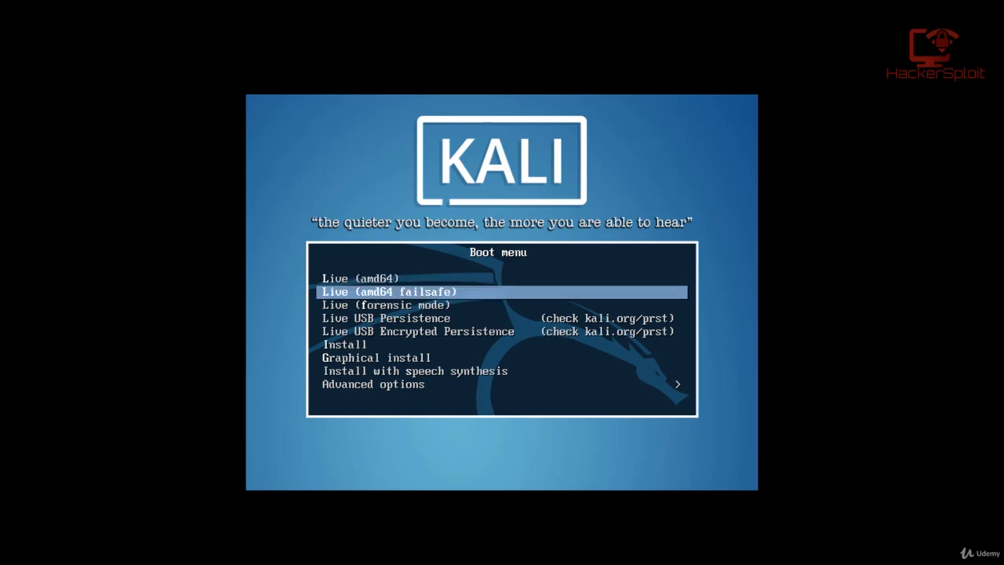
pyautogui.press('Up')
pyautogui.press('Down')
pyautogui.press('Down')
pyautogui.press('Down')
pyautogui.press('Down')
pyautogui.press('Down')
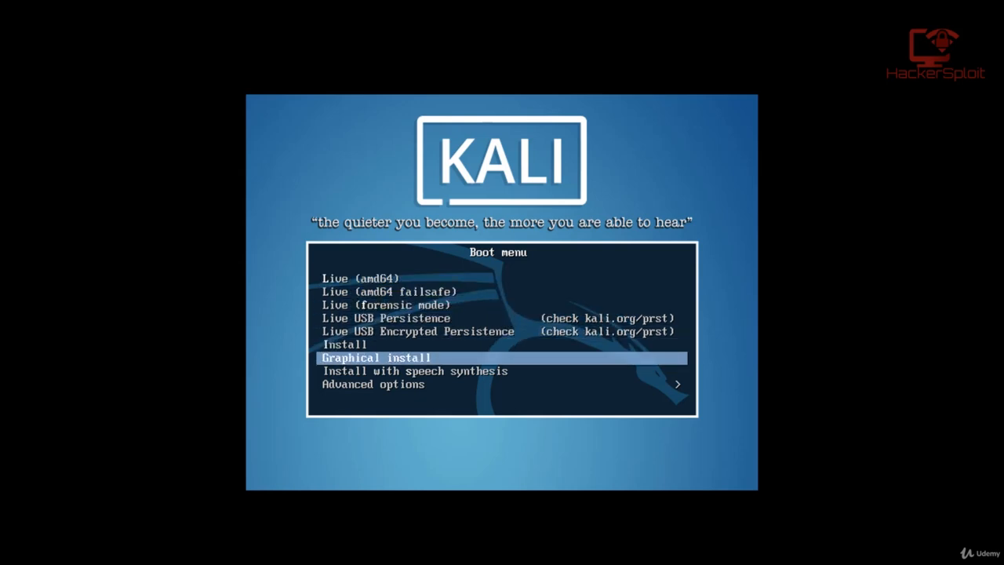
pyautogui.press('Return')
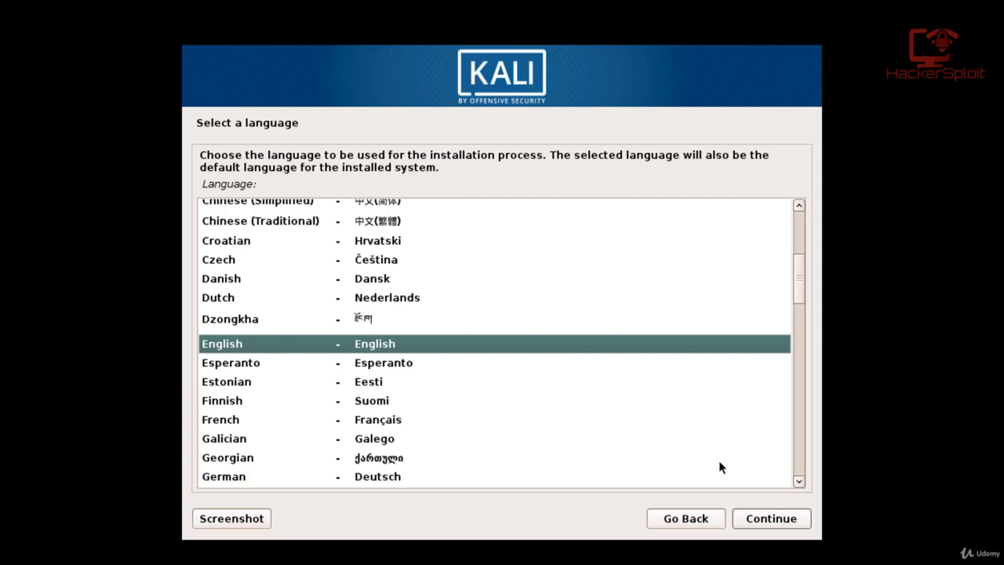
# Step: Accept English as the language, United States as the location and American English as the keymap
pyautogui.click(771, 518)
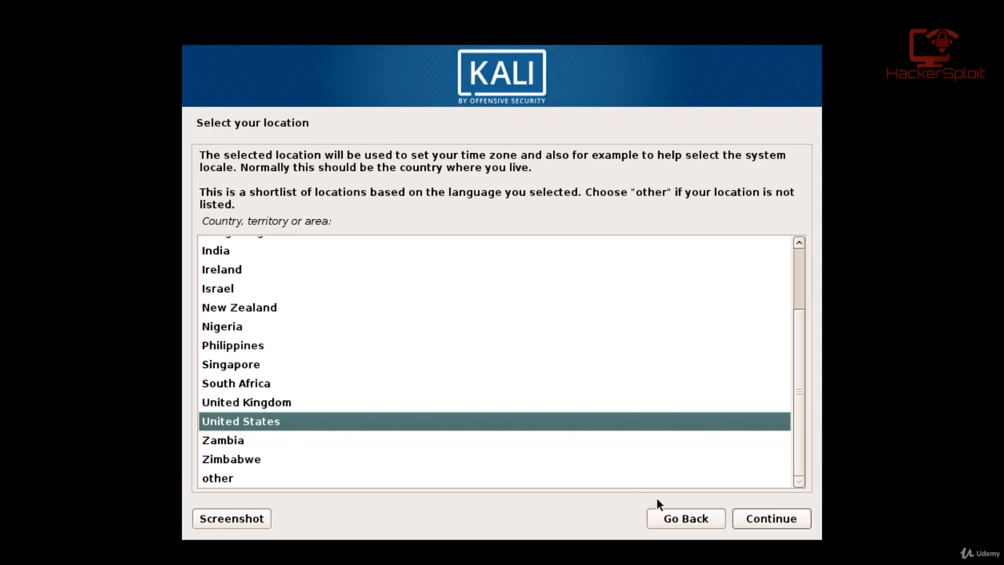
pyautogui.click(771, 524)
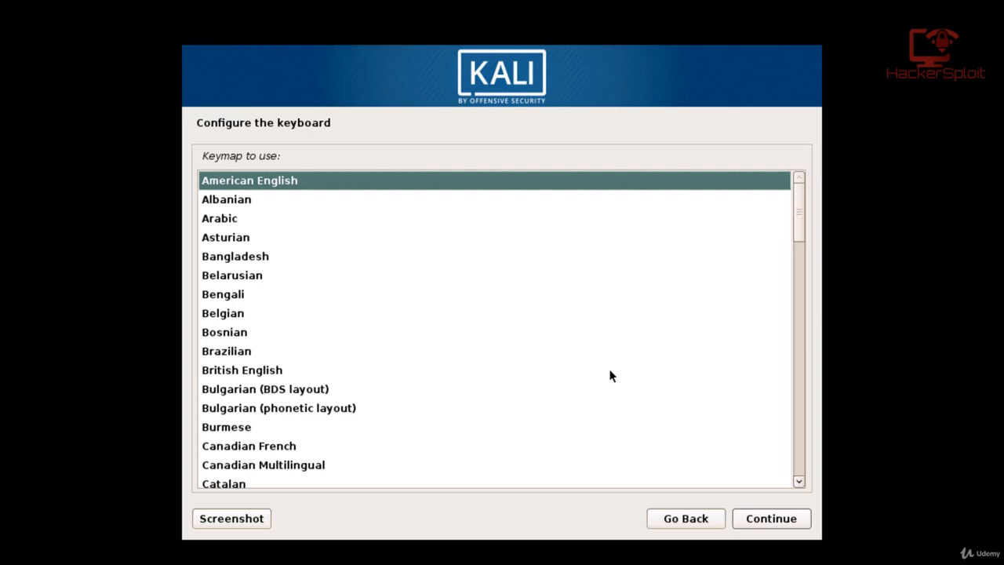
pyautogui.click(758, 514)
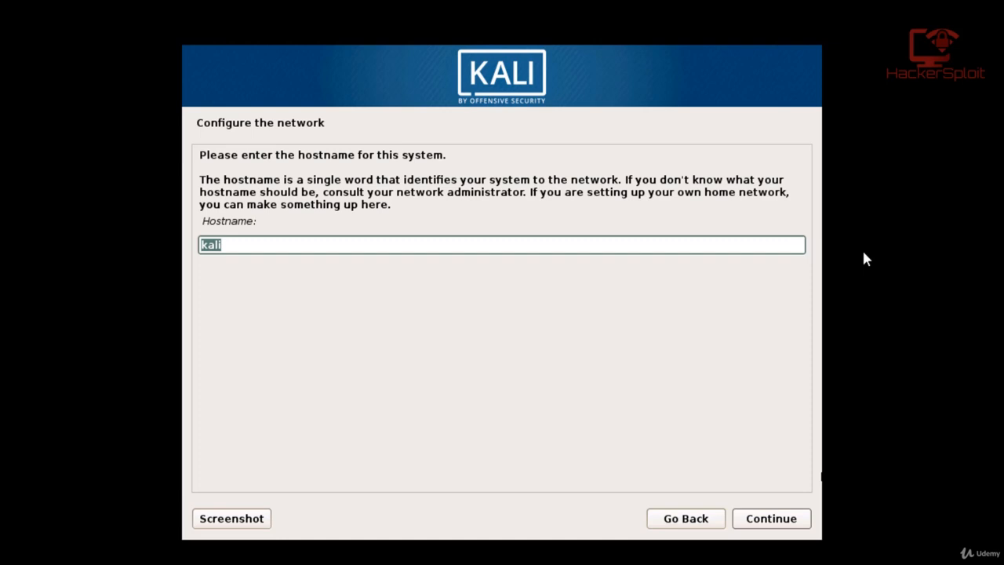
# Step: Append "-2" to the default hostname kali and continue with the domain name left blank
pyautogui.click(640, 243)
pyautogui.write('-2')
pyautogui.click(767, 524)
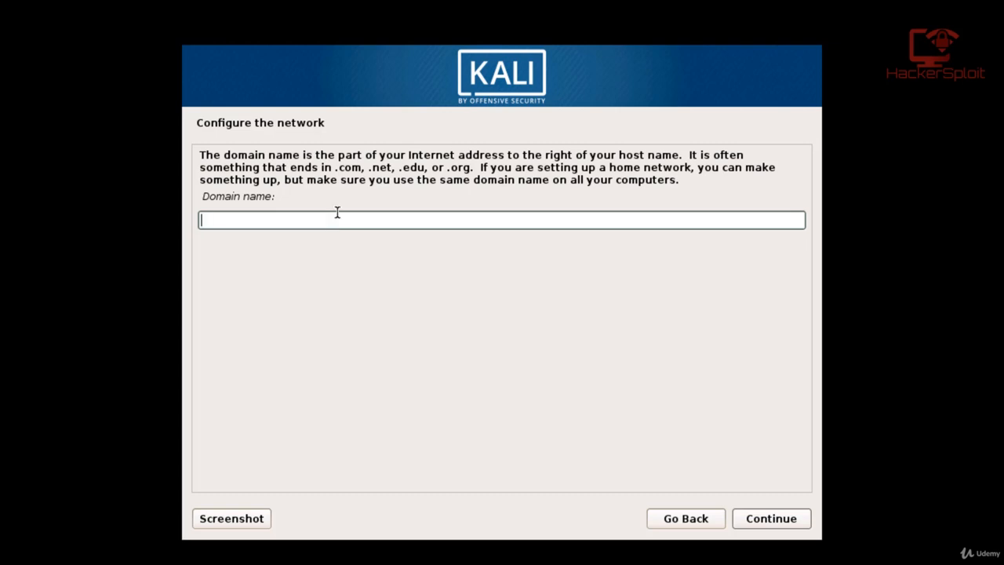
pyautogui.click(771, 519)
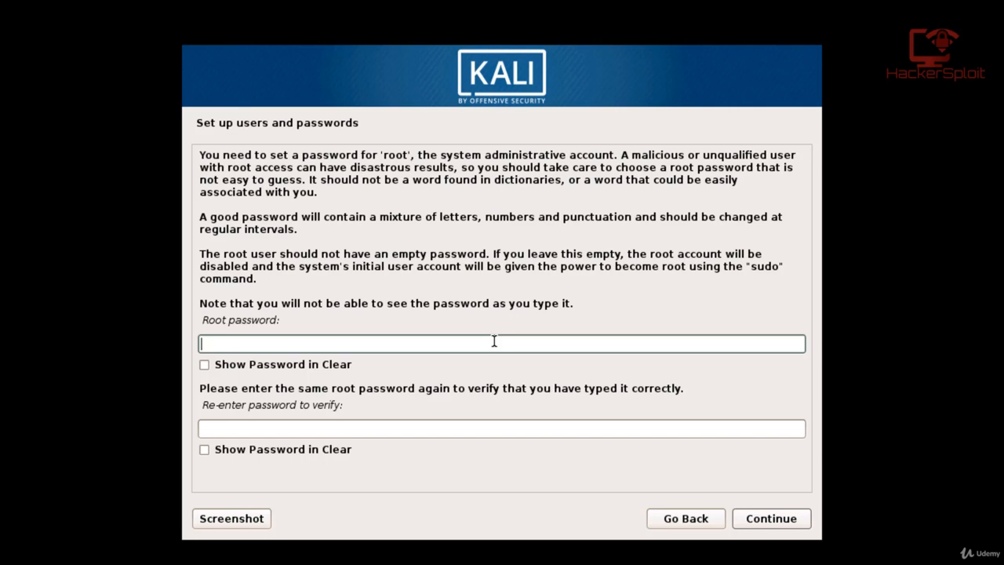
# Step: Enter the root password, re-enter the same password for verification and continue
pyautogui.write('•••••••••')
pyautogui.click(385, 428)
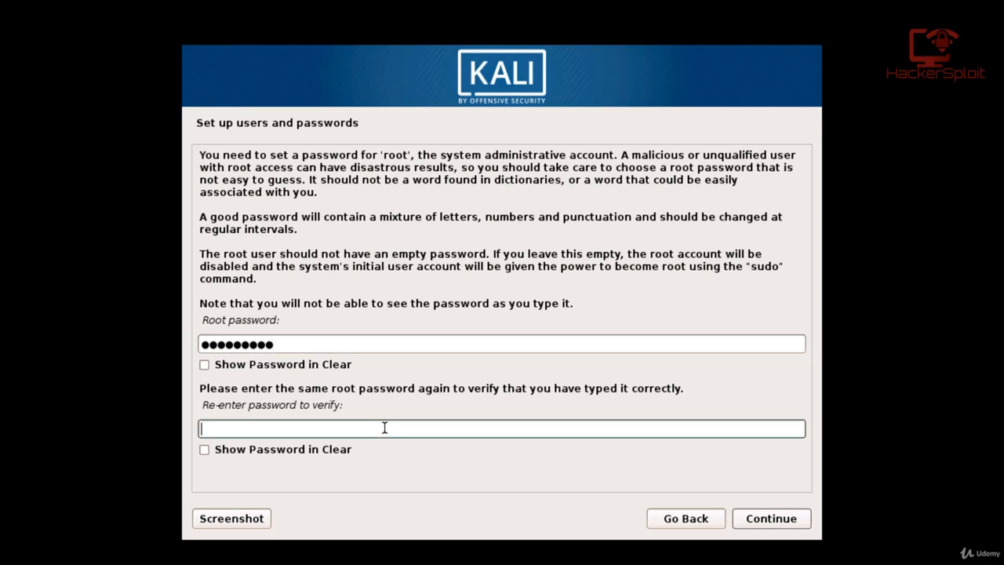
pyautogui.write('••••••••')
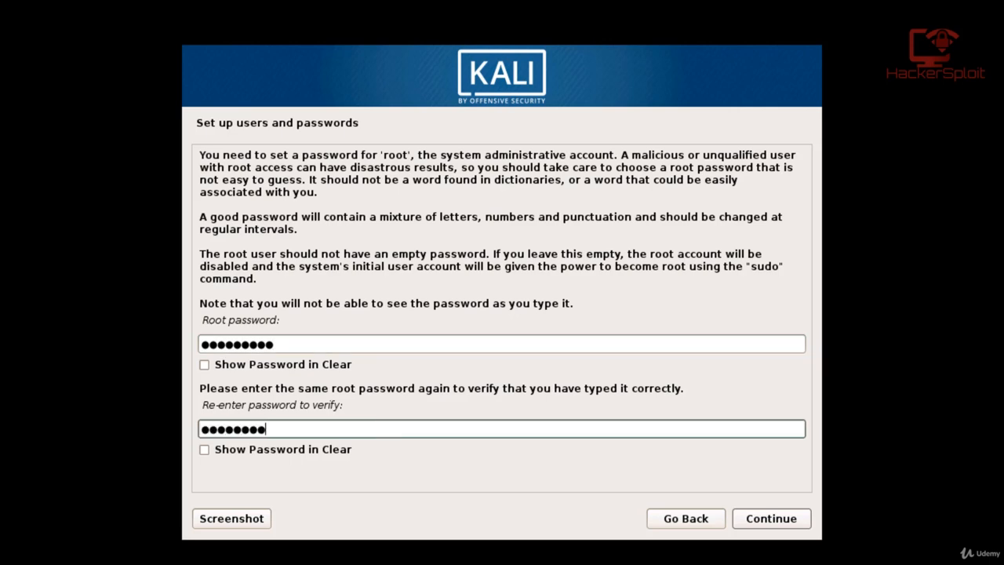
pyautogui.press('BackSpace')
pyautogui.press('BackSpace')
pyautogui.press('BackSpace')
pyautogui.press('BackSpace')
pyautogui.press('BackSpace')
pyautogui.press('BackSpace')
pyautogui.press('BackSpace')
pyautogui.press('BackSpace')
pyautogui.write('•••••••••')
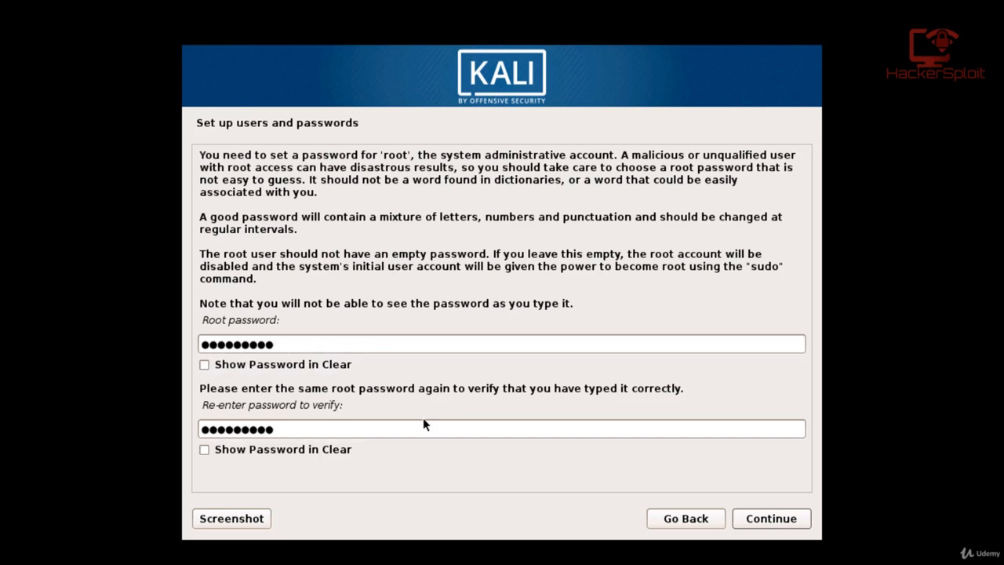
pyautogui.click(761, 521)
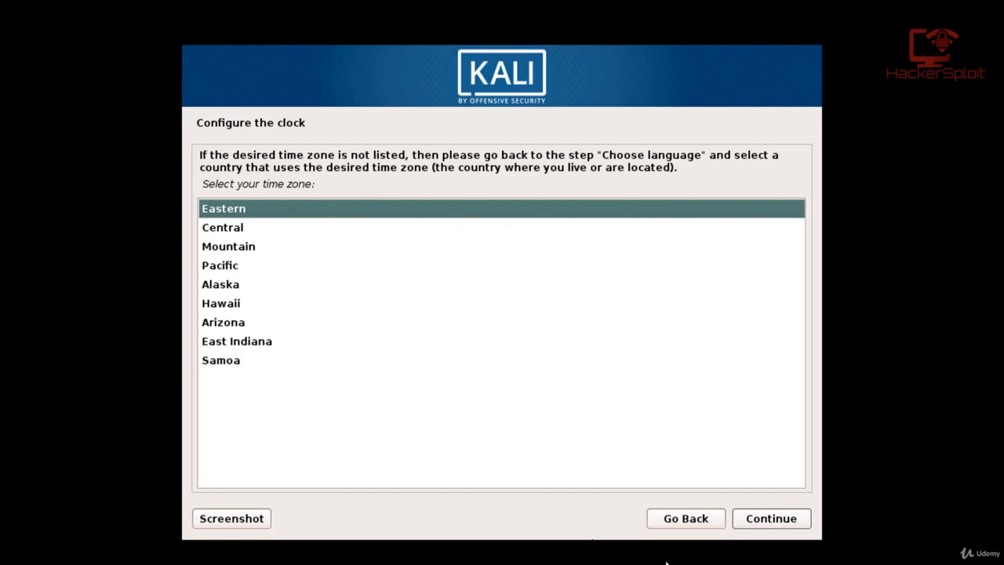
# Step: Accept the Eastern time zone and choose "Guided - use entire disk" as the partitioning method
pyautogui.click(759, 521)
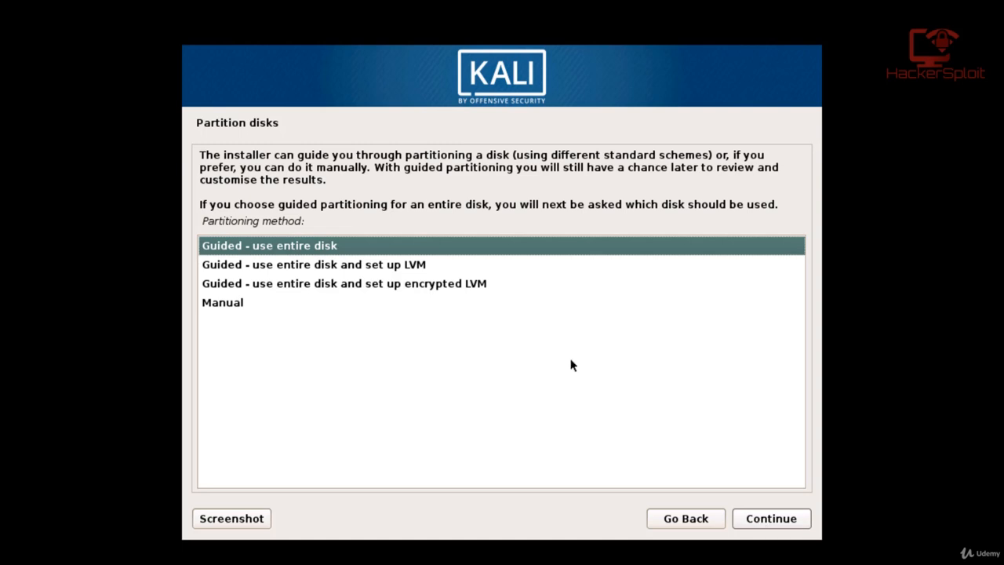
pyautogui.click(260, 249)
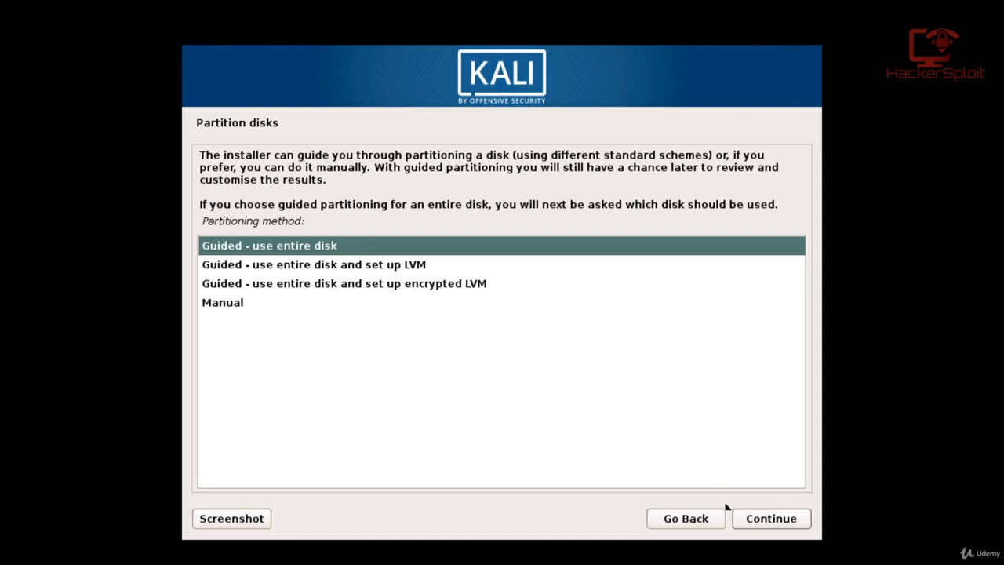
pyautogui.click(761, 522)
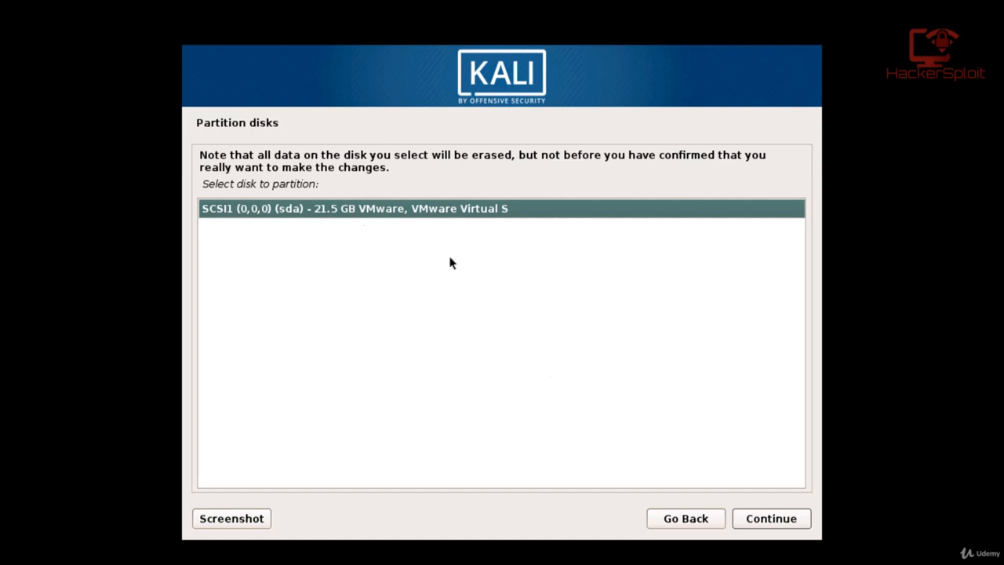
# Step: Partition the SCSI1 (sda) disk with all files in one partition and confirm writing the changes to disk
pyautogui.click(768, 526)
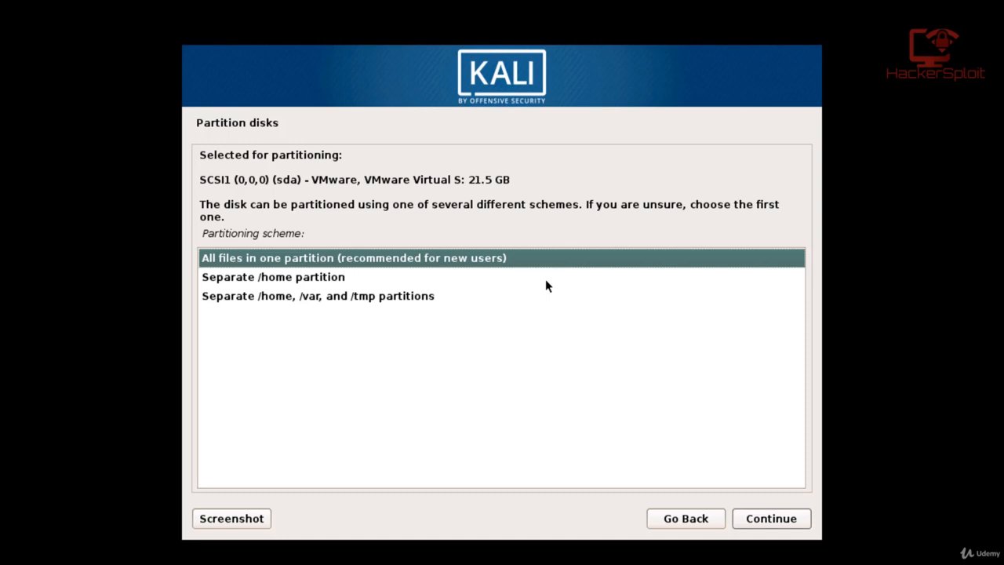
pyautogui.click(754, 518)
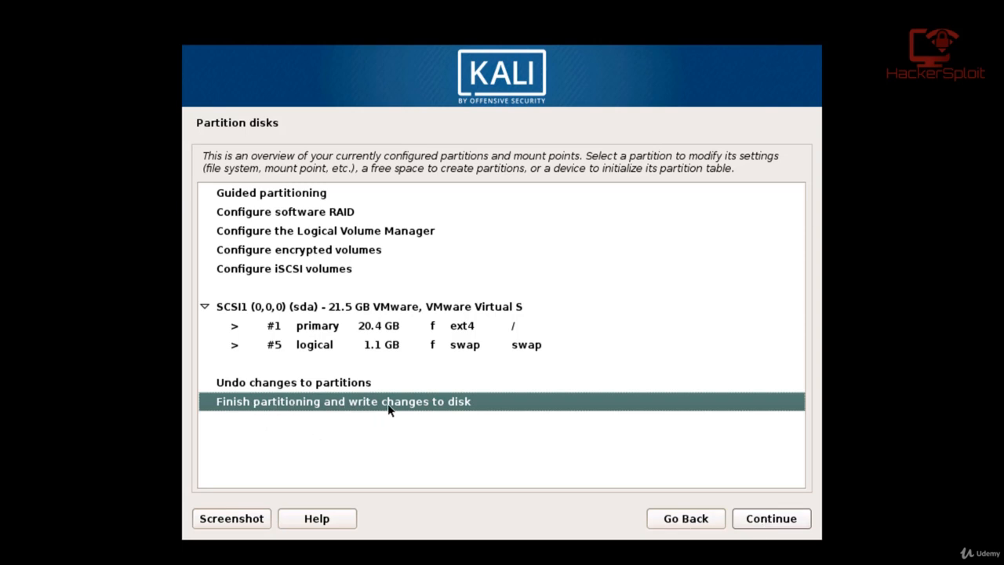
pyautogui.click(768, 520)
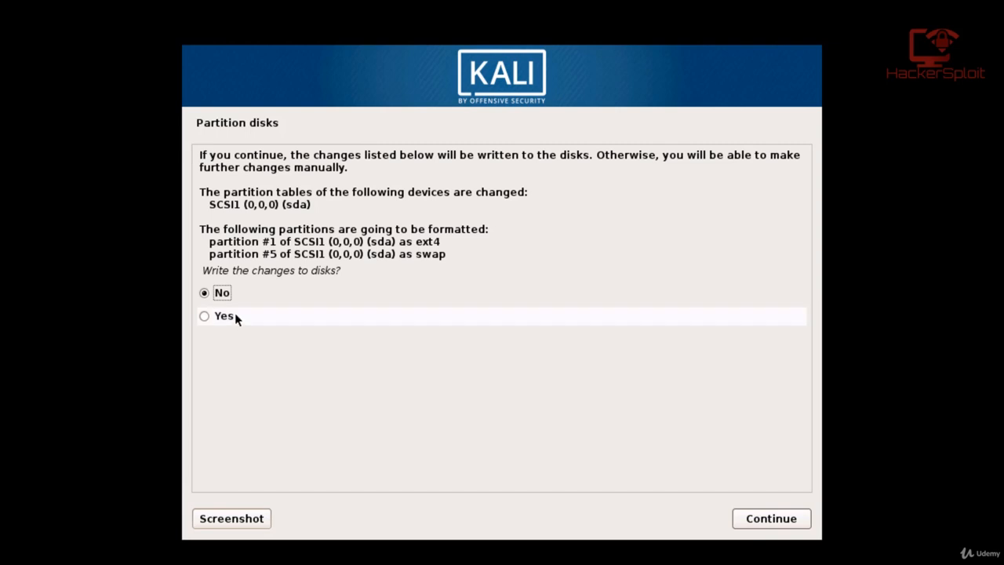
pyautogui.click(229, 317)
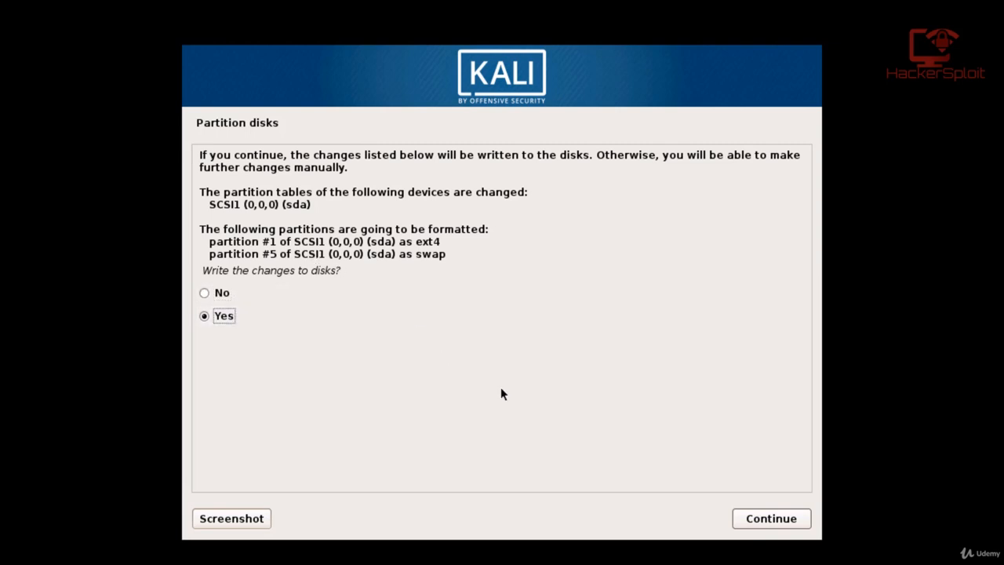
pyautogui.click(787, 524)
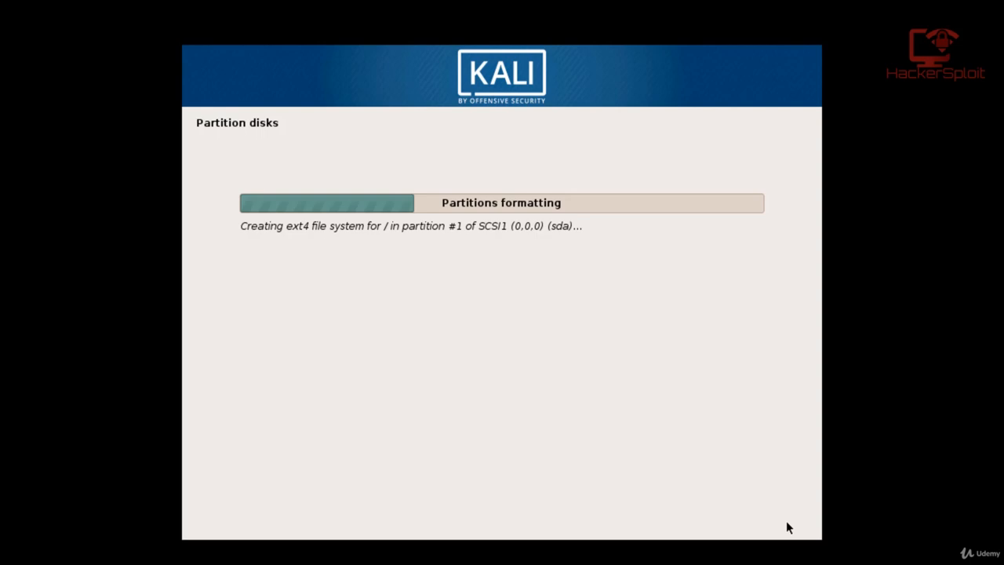